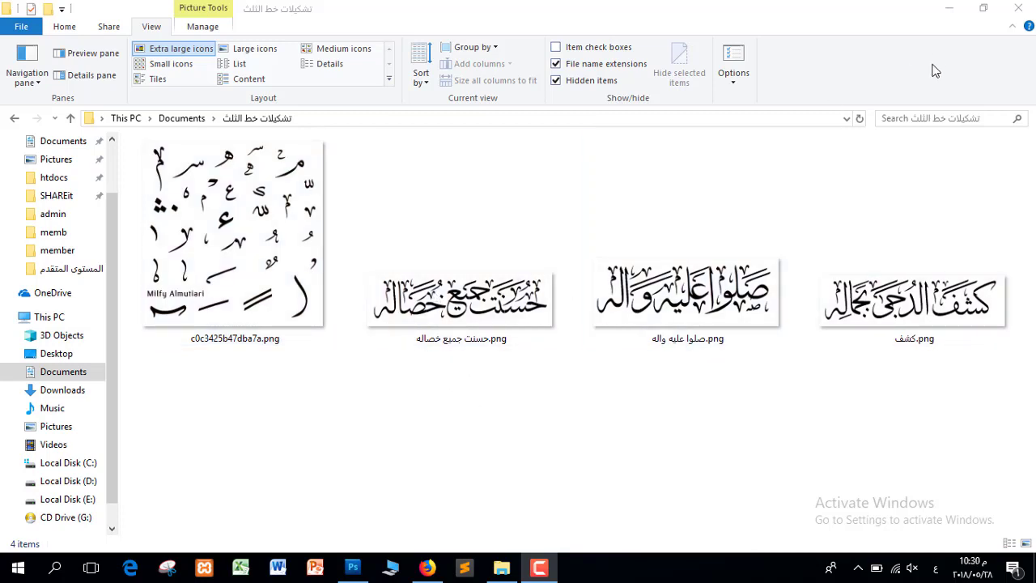
Create a new blank 1000 × 600 pixel document at 300 pixels/inch
{"action": "left_click", "coordinate": [352, 567]}
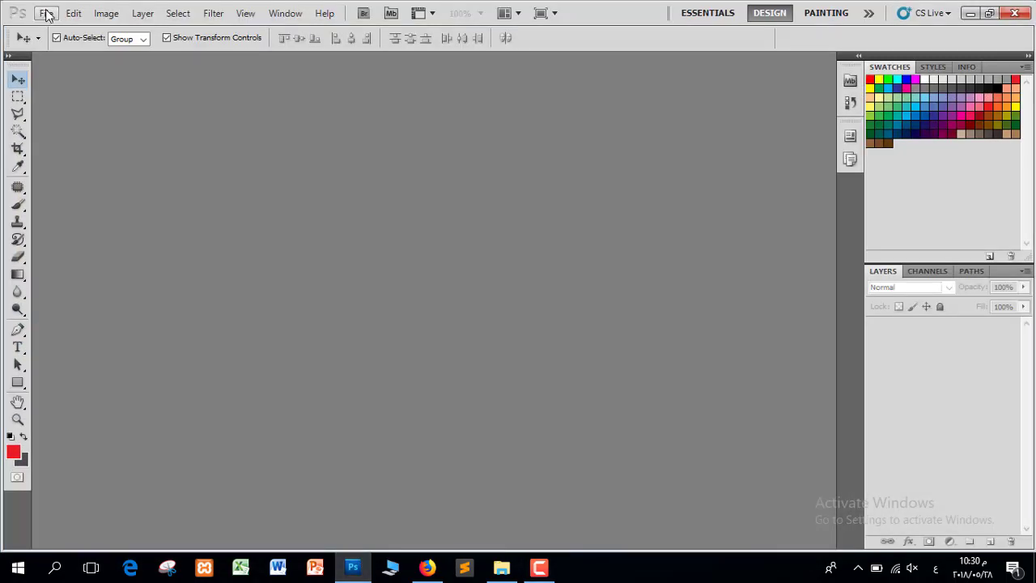
{"action": "left_click", "coordinate": [45, 13]}
{"action": "left_click", "coordinate": [73, 30]}
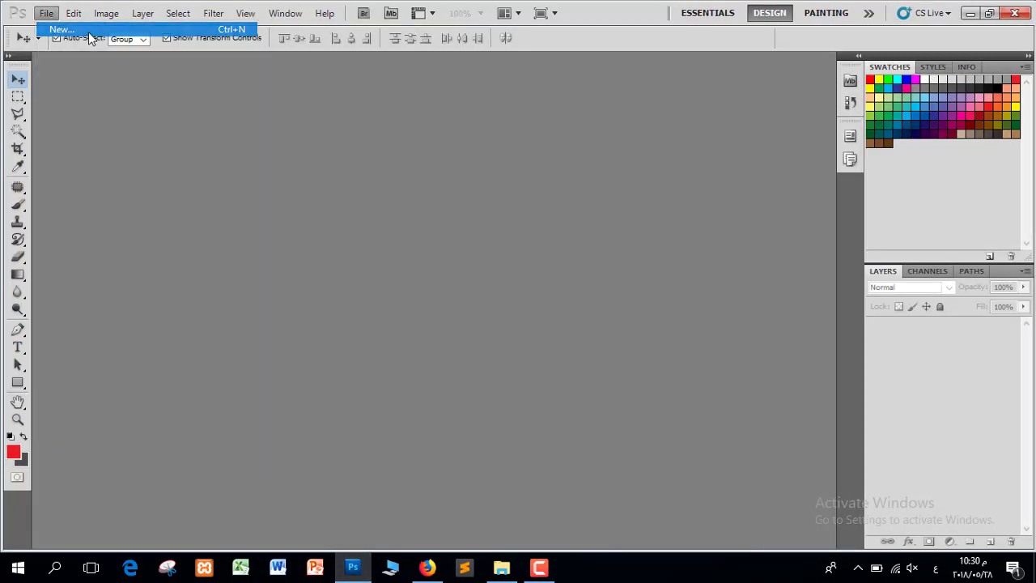
{"action": "left_click", "coordinate": [394, 218]}
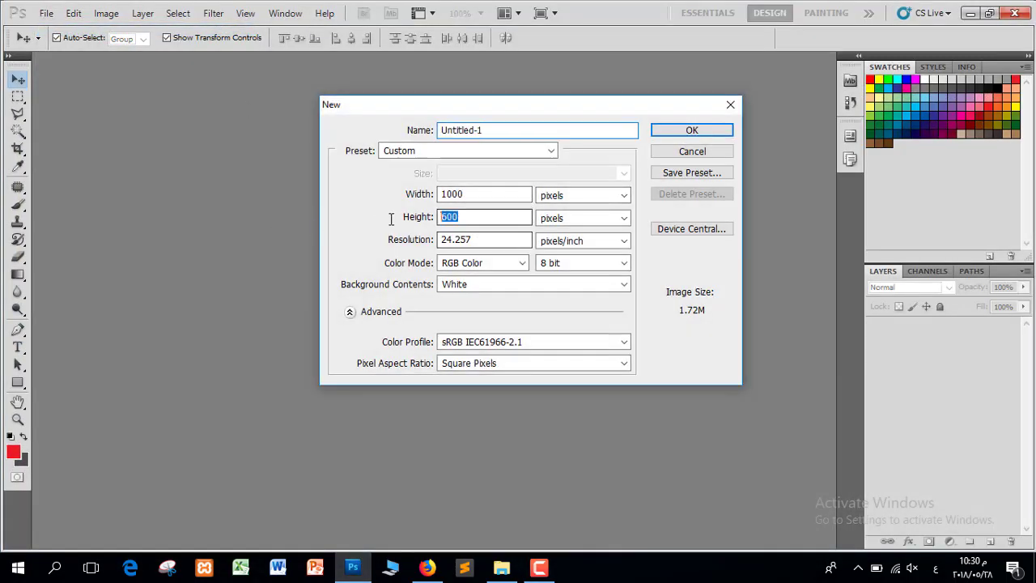
{"action": "left_click", "coordinate": [410, 240]}
{"action": "type", "text": "700"}
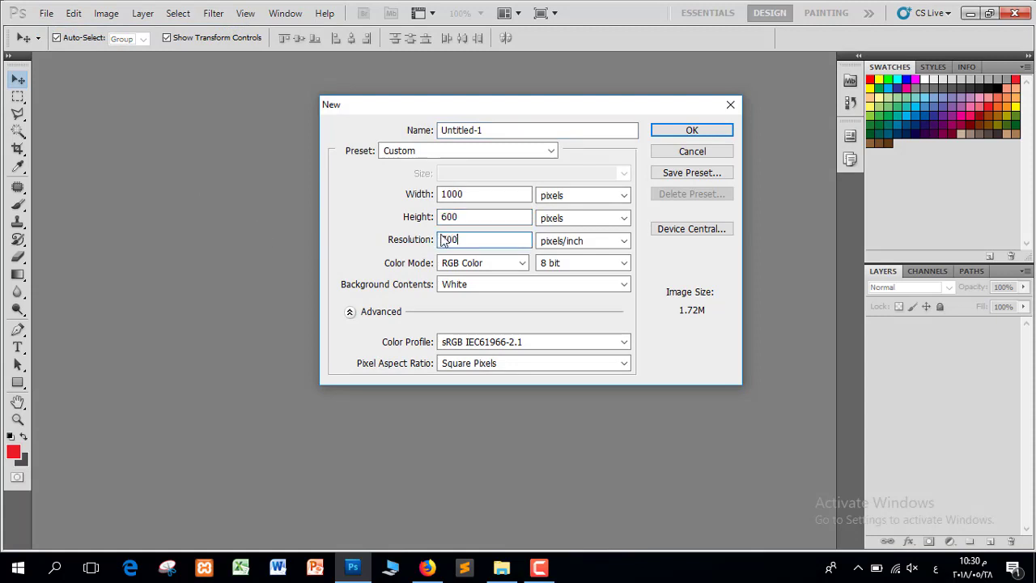
{"action": "left_click", "coordinate": [394, 241]}
{"action": "type", "text": "300"}
{"action": "key", "text": "Return"}
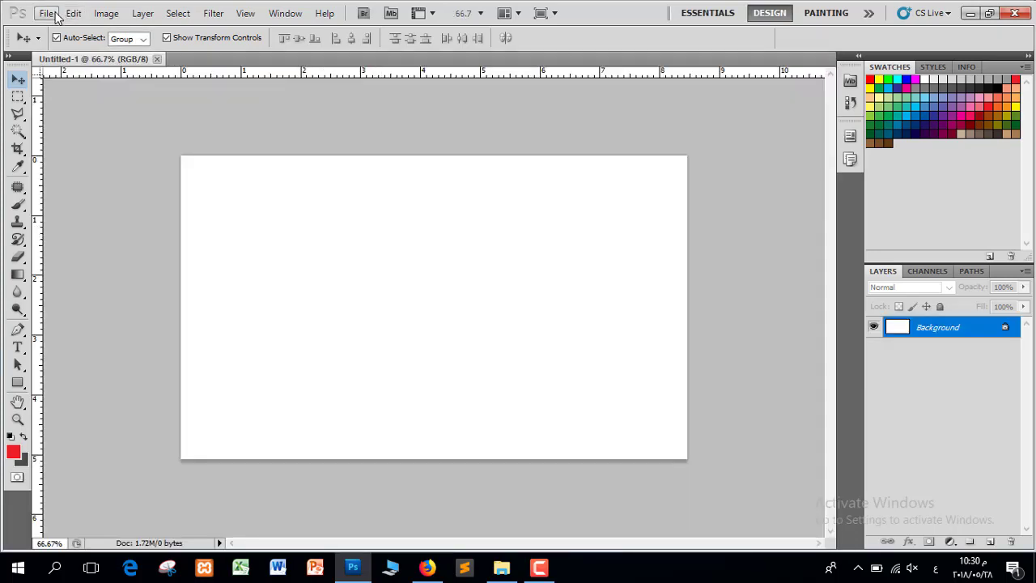
Open the first calligraphy reference PNG in Photoshop by dragging it in from Explorer
{"action": "left_click", "coordinate": [502, 566]}
{"action": "left_click_drag", "start_coordinate": [326, 285], "coordinate": [454, 216]}
{"action": "left_click", "coordinate": [128, 63]}
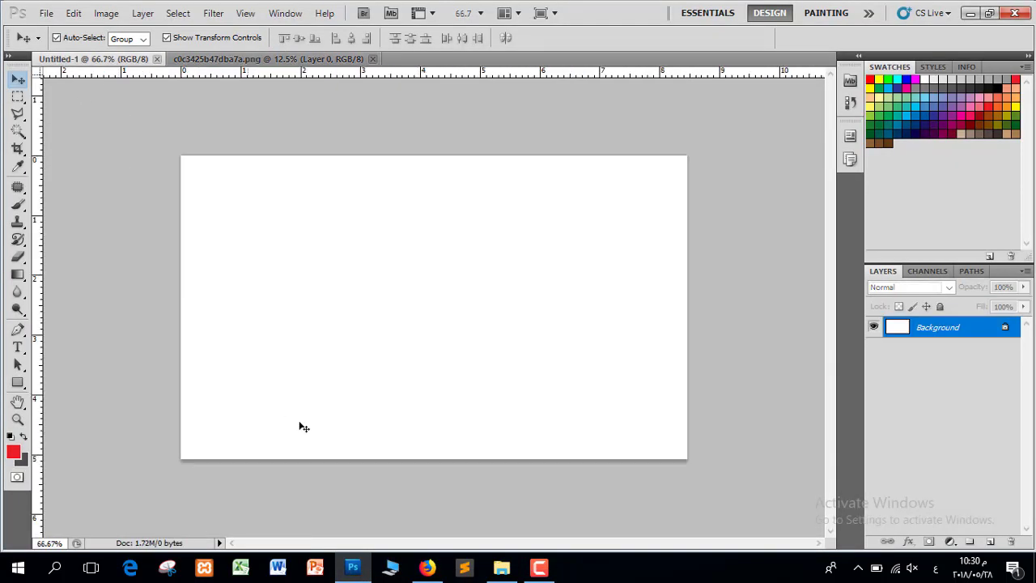
Draw a text box across the Untitled-1 canvas, type the person's full Arabic name and select it all
{"action": "left_click", "coordinate": [18, 347]}
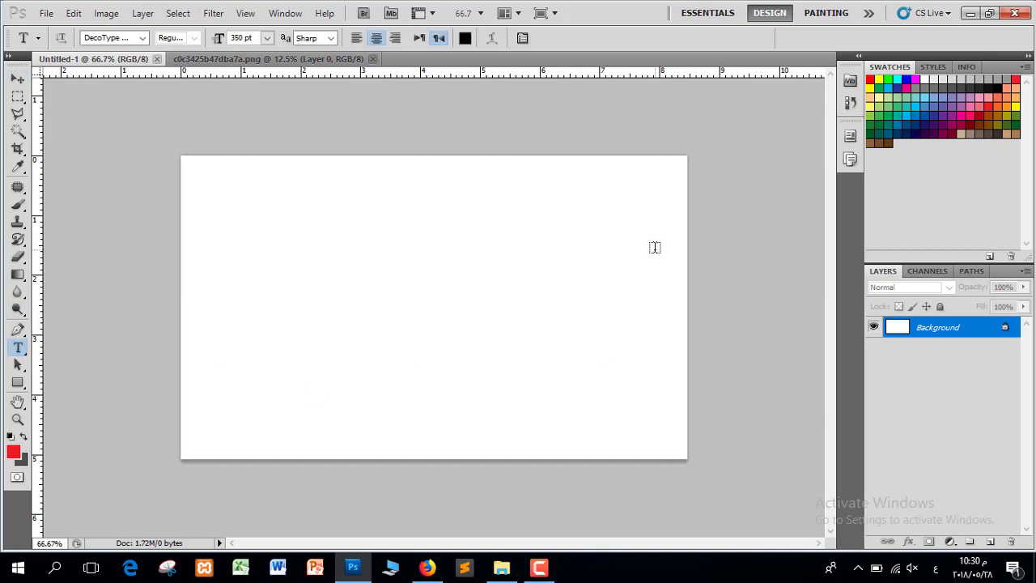
{"action": "left_click_drag", "start_coordinate": [656, 251], "coordinate": [208, 415]}
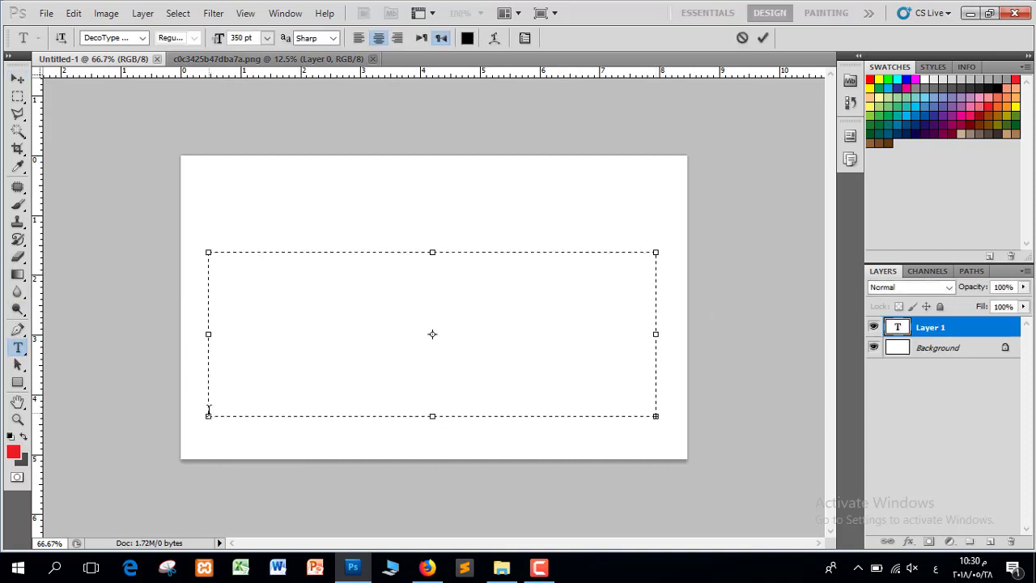
{"action": "key", "text": "ctrl+a"}
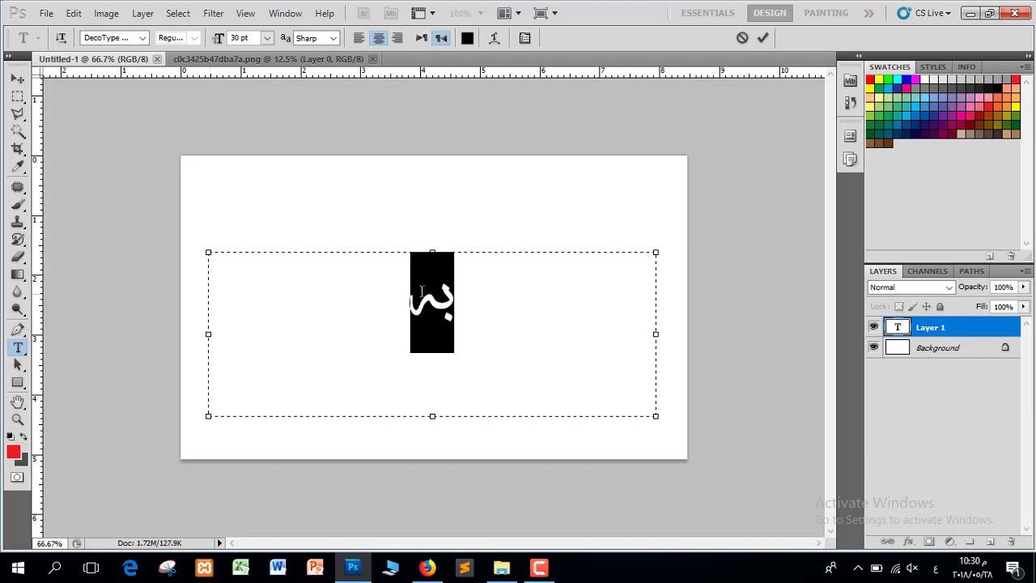
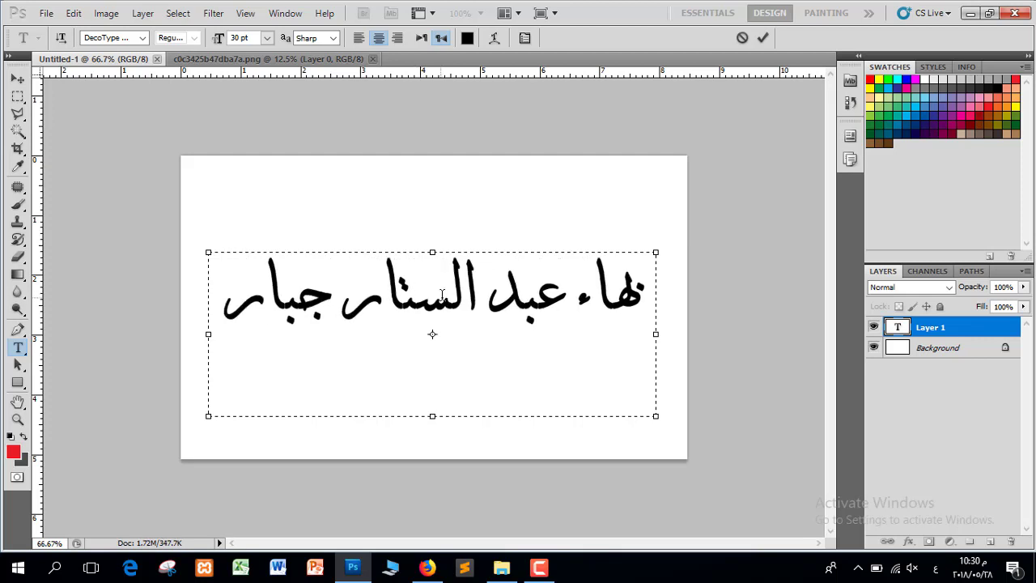
{"action": "double_click", "coordinate": [442, 298]}
{"action": "key", "text": "ctrl+a"}
Set the name's font to DecoType Thuluth after briefly trying a Diwani-style font
{"action": "left_click", "coordinate": [143, 37]}
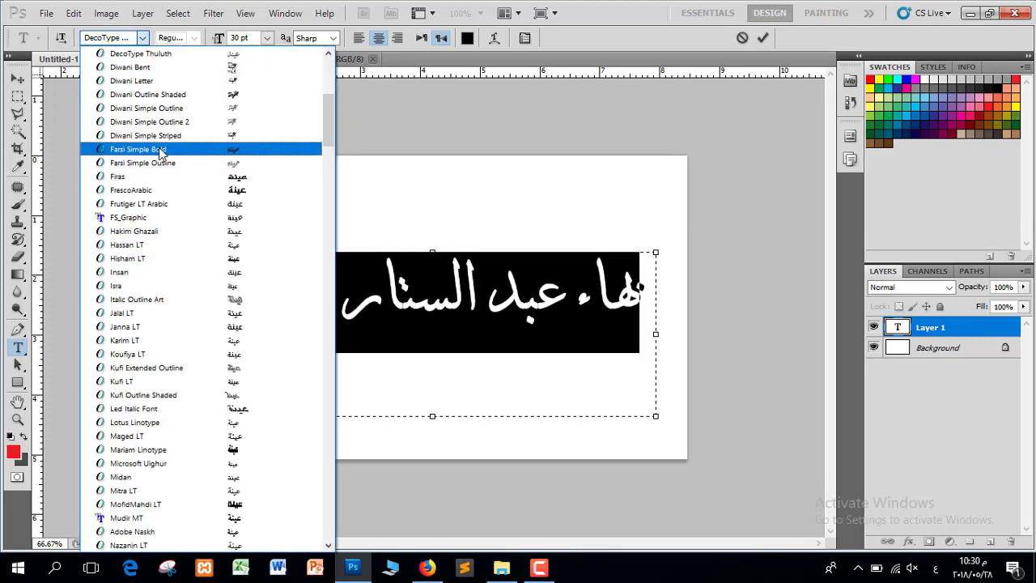
{"action": "scroll", "coordinate": [179, 121], "scroll_direction": "up", "scroll_amount": 8}
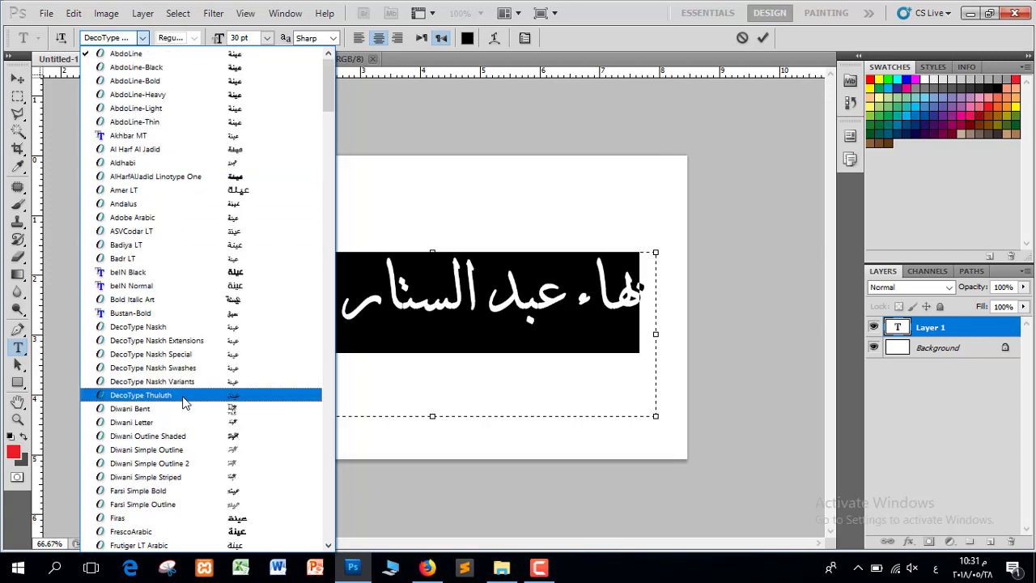
{"action": "left_click", "coordinate": [181, 400]}
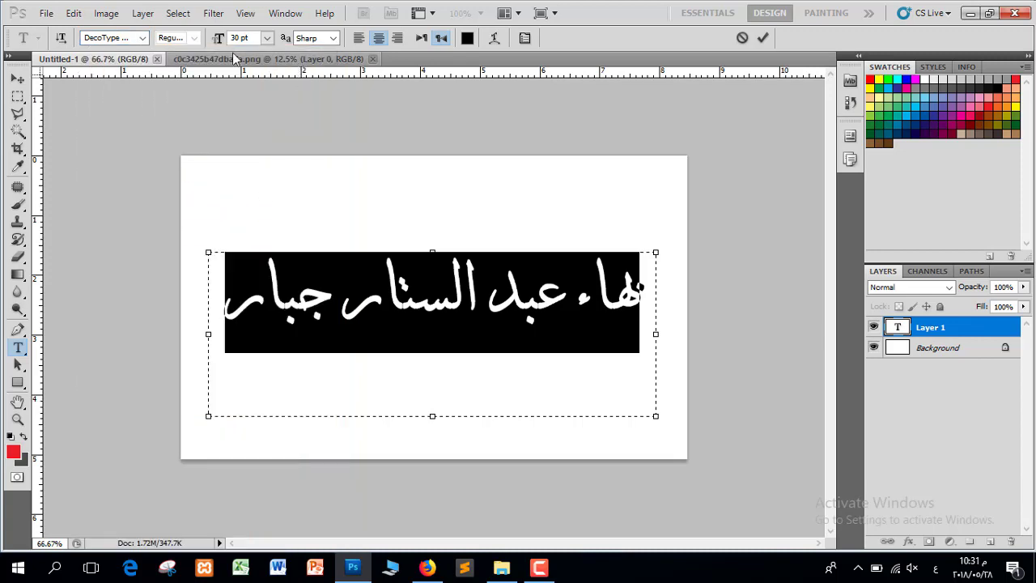
{"action": "left_click", "coordinate": [144, 38]}
{"action": "left_click", "coordinate": [178, 119]}
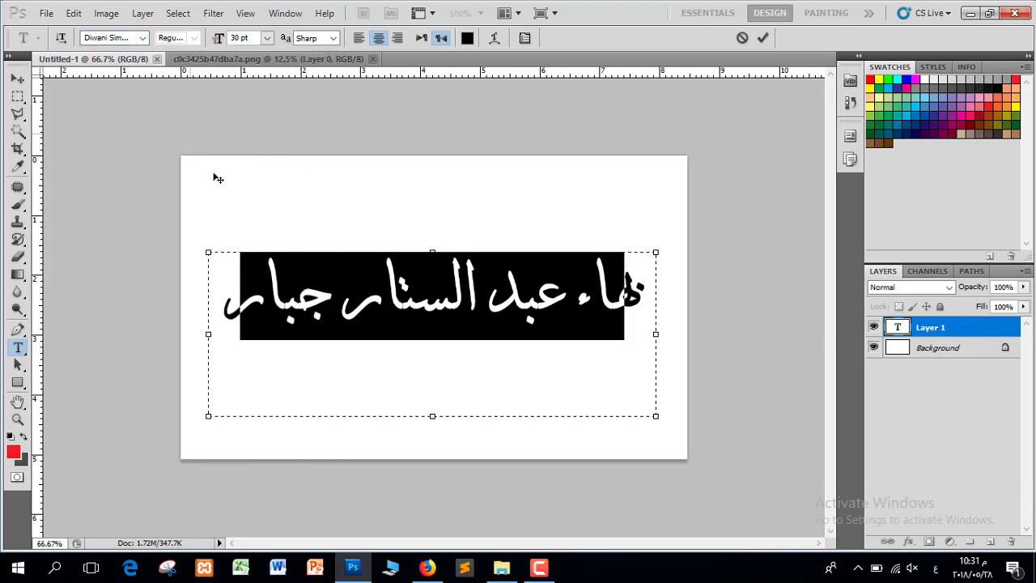
{"action": "left_click", "coordinate": [142, 38]}
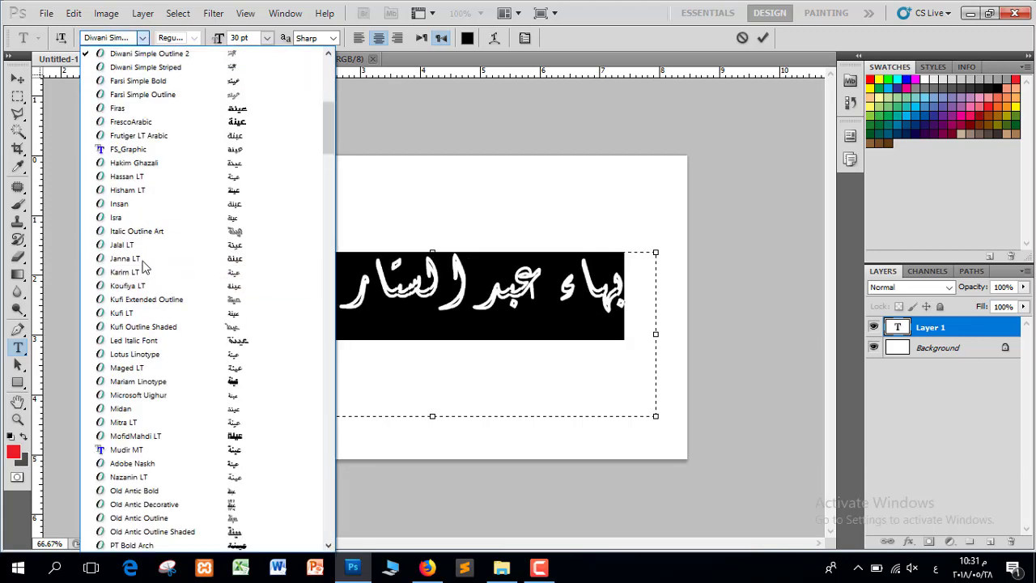
{"action": "scroll", "coordinate": [272, 111], "scroll_direction": "up", "scroll_amount": 2}
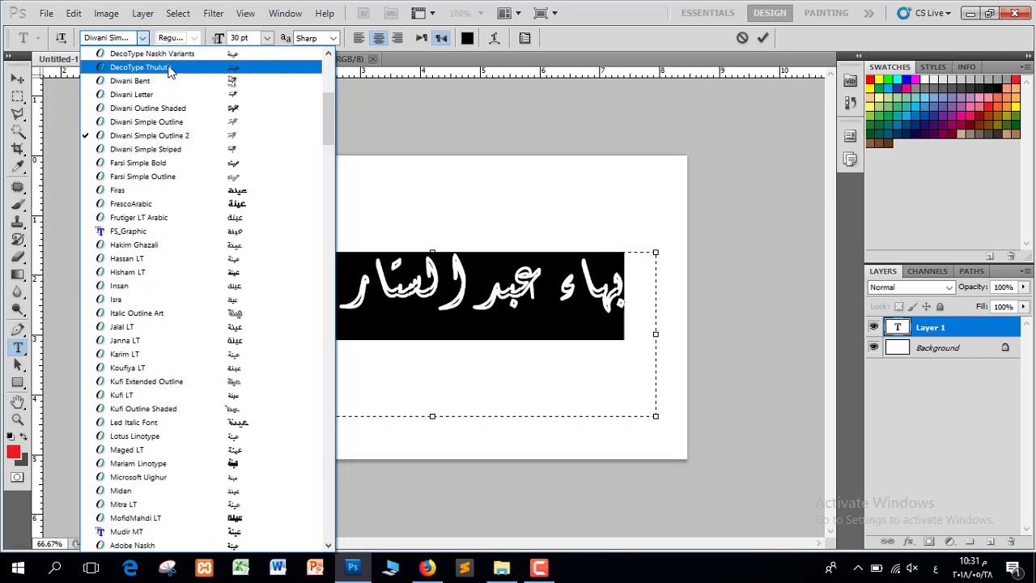
{"action": "left_click", "coordinate": [170, 70]}
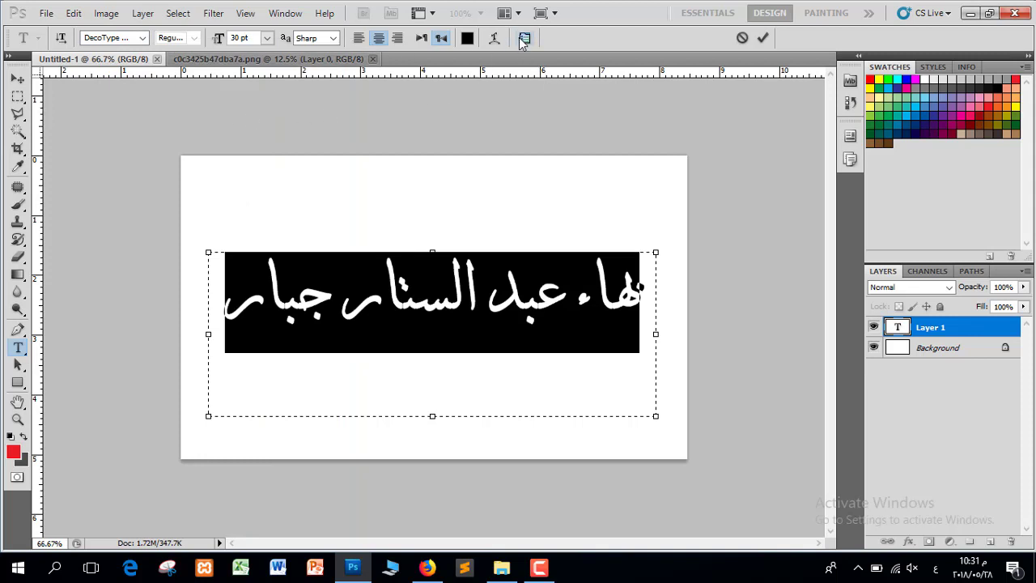
Turn on Faux Bold in the Character panel and commit the text
{"action": "left_click", "coordinate": [525, 38]}
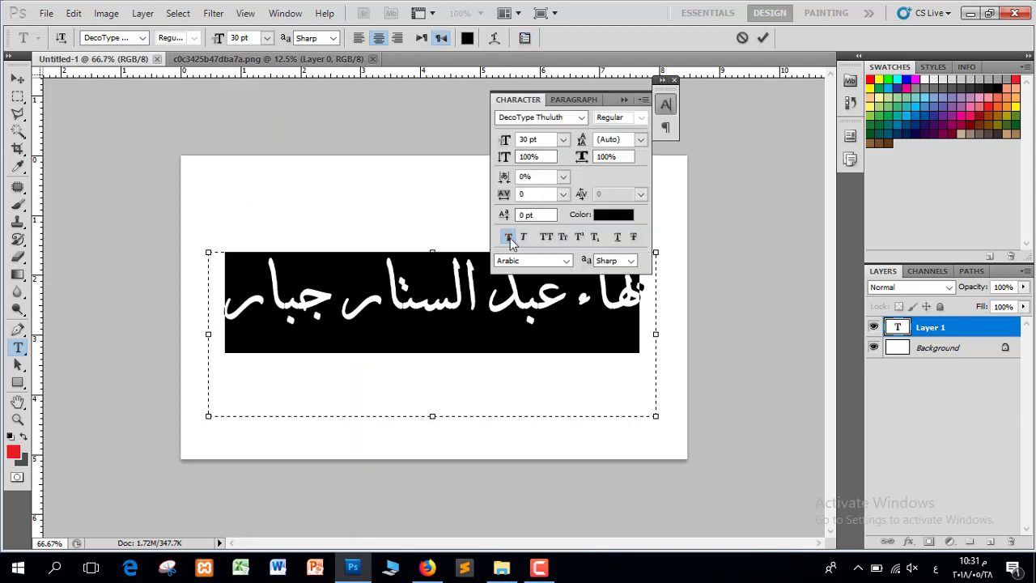
{"action": "left_click", "coordinate": [510, 240]}
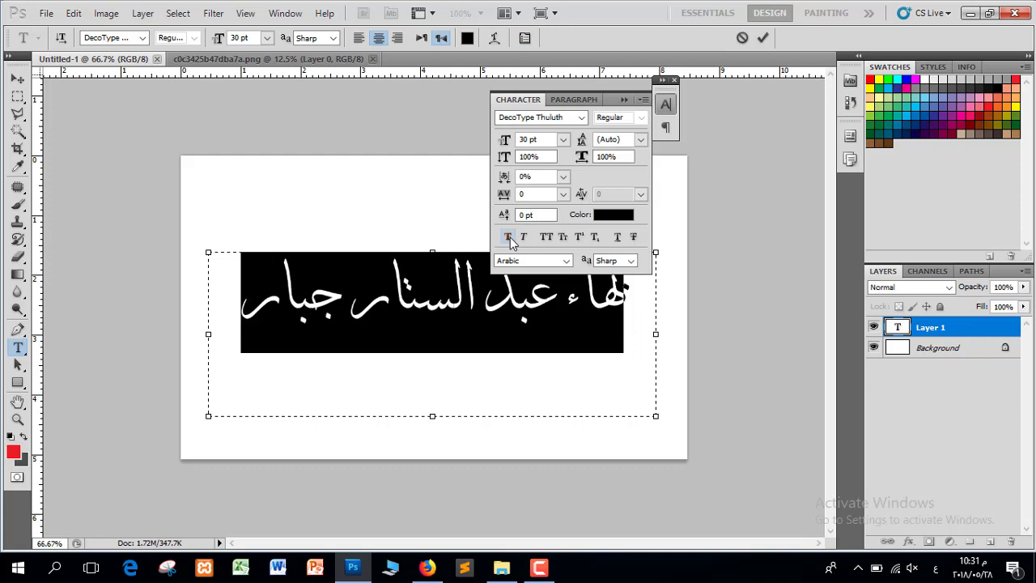
{"action": "left_click", "coordinate": [511, 240]}
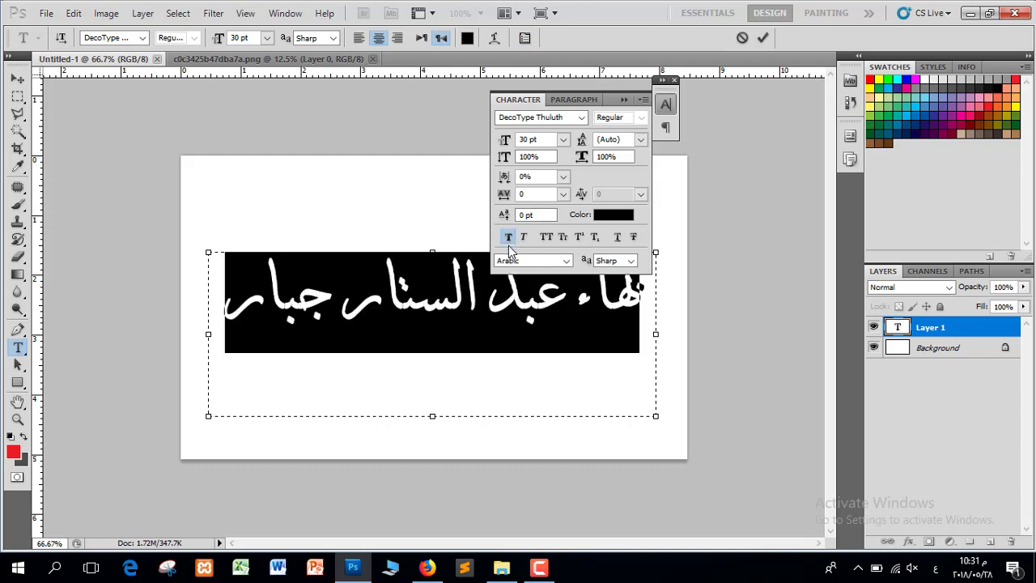
{"action": "left_click", "coordinate": [624, 99]}
{"action": "left_click", "coordinate": [675, 80]}
{"action": "left_click", "coordinate": [763, 38]}
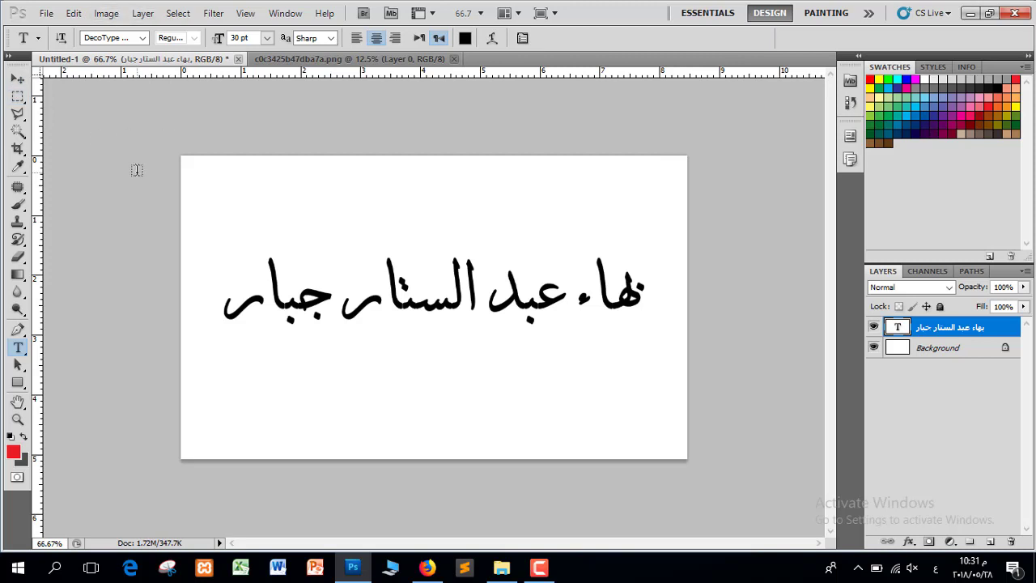
Show rulers and place horizontal guides along the name's letter tops and its baseline
{"action": "key", "text": "ctrl+r"}
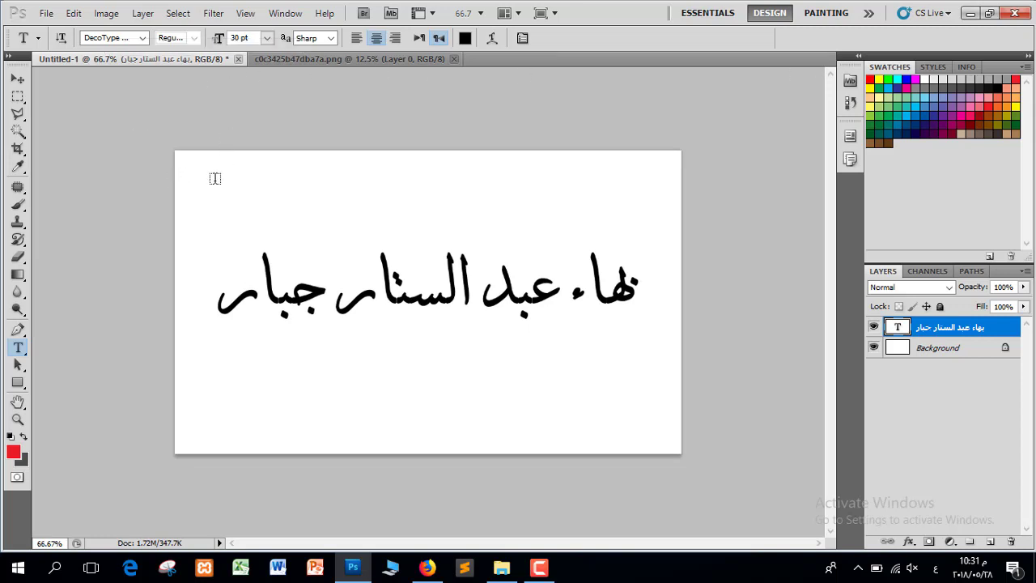
{"action": "key", "text": "ctrl+r"}
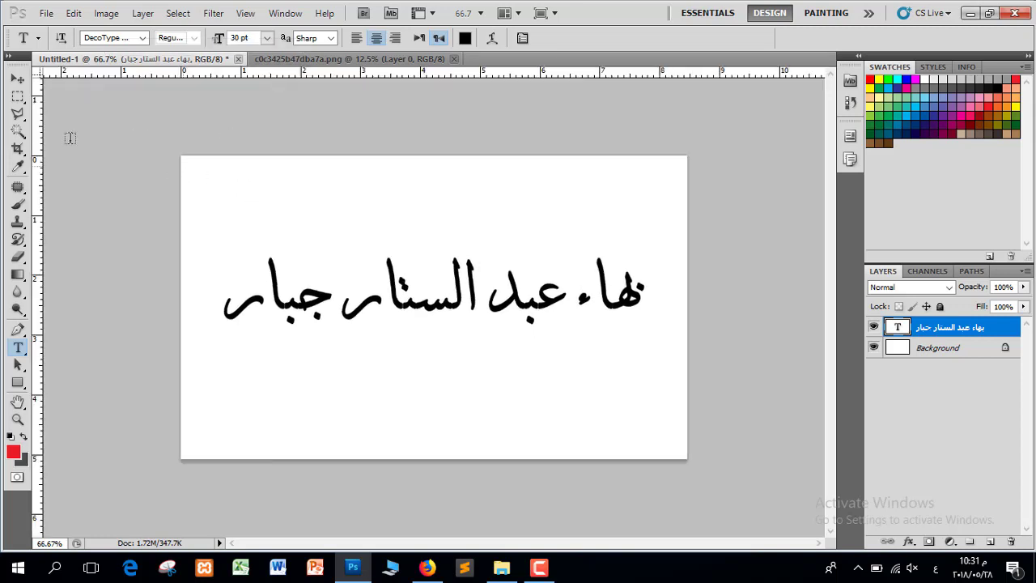
{"action": "left_click_drag", "start_coordinate": [292, 95], "coordinate": [290, 252]}
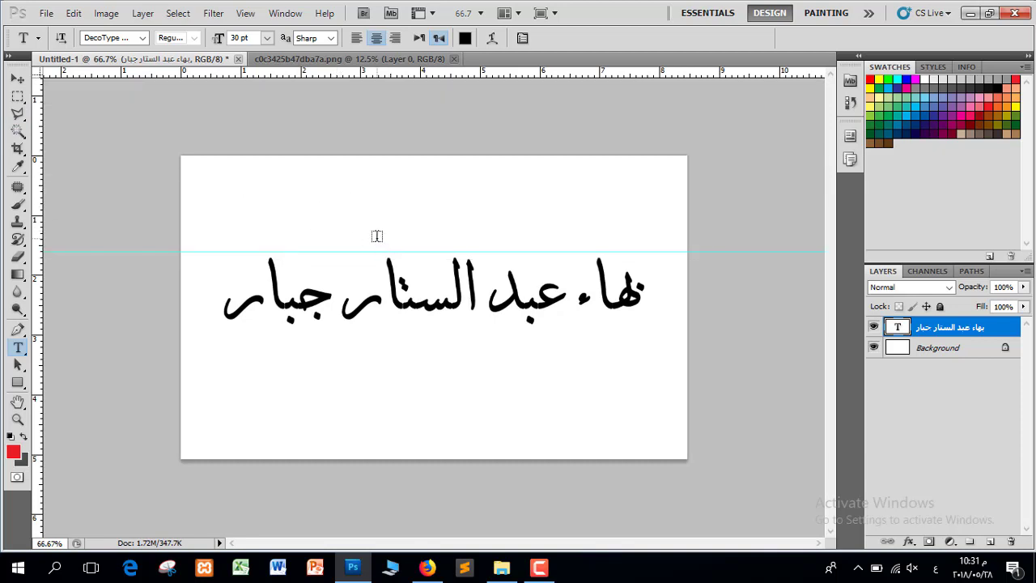
{"action": "key", "text": "ctrl+plus"}
{"action": "left_click", "coordinate": [17, 79]}
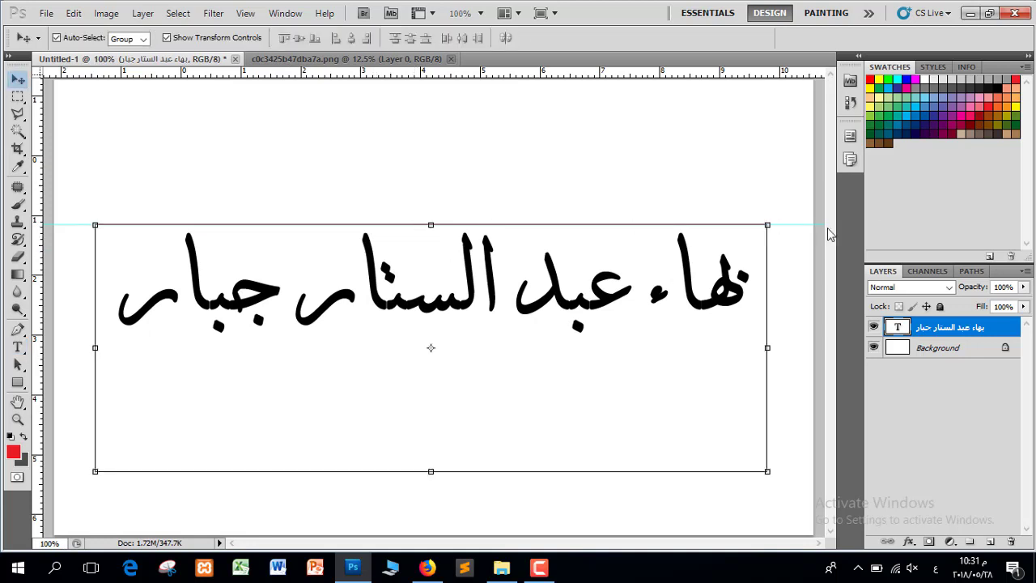
{"action": "left_click_drag", "start_coordinate": [801, 228], "coordinate": [801, 231]}
{"action": "left_click_drag", "start_coordinate": [399, 75], "coordinate": [388, 328]}
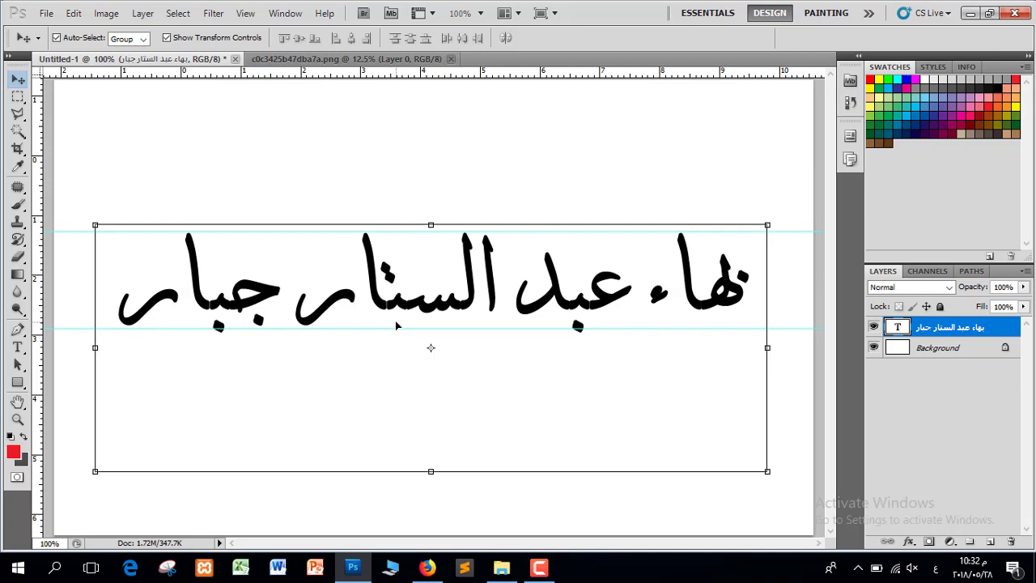
On the c0c3425b47dba7a.png sheet, marquee-select the slanted stroke near the bottom
{"action": "left_click", "coordinate": [349, 59]}
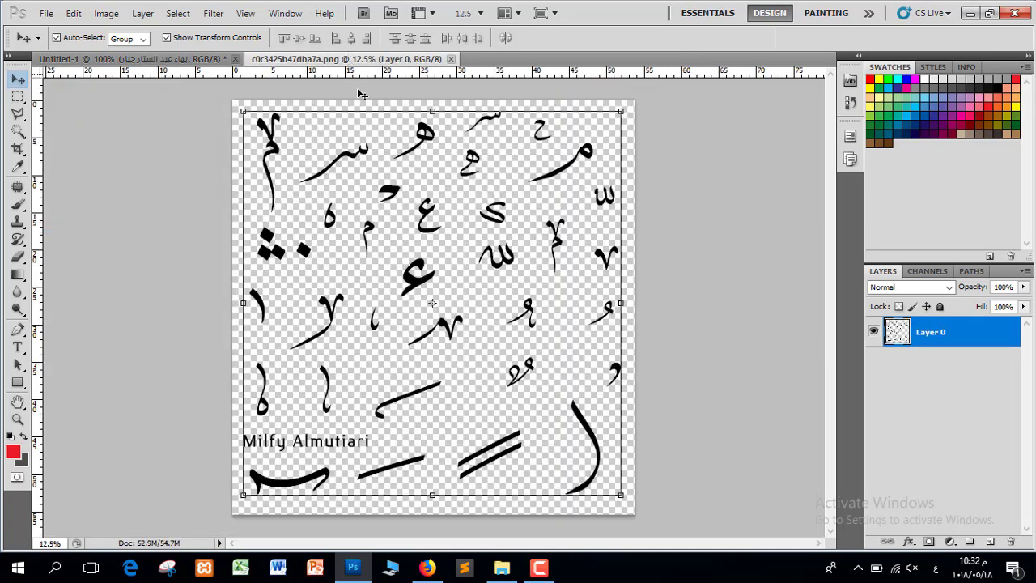
{"action": "left_click", "coordinate": [18, 96]}
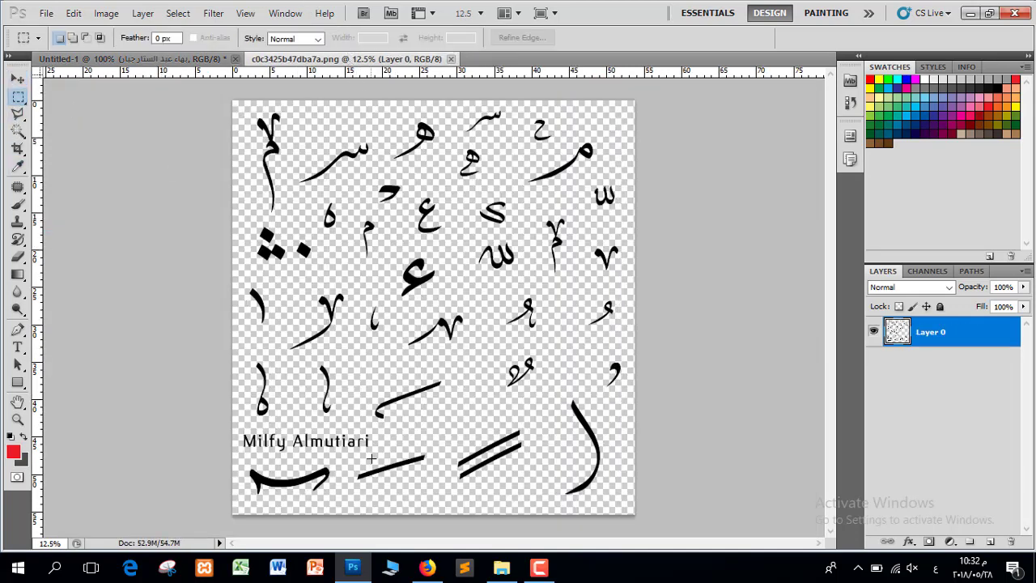
{"action": "left_click_drag", "start_coordinate": [368, 489], "coordinate": [351, 497]}
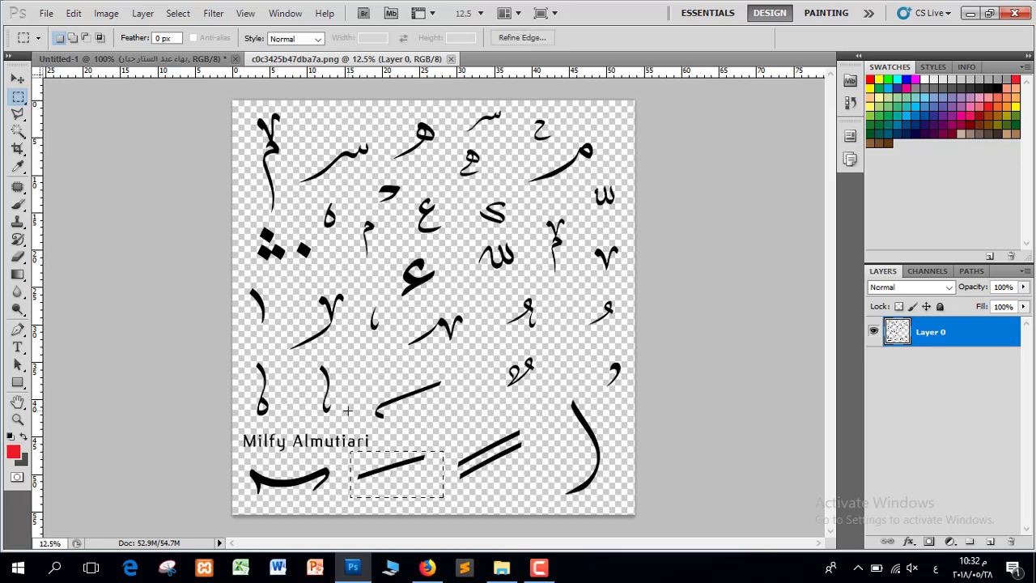
{"action": "left_click", "coordinate": [74, 13]}
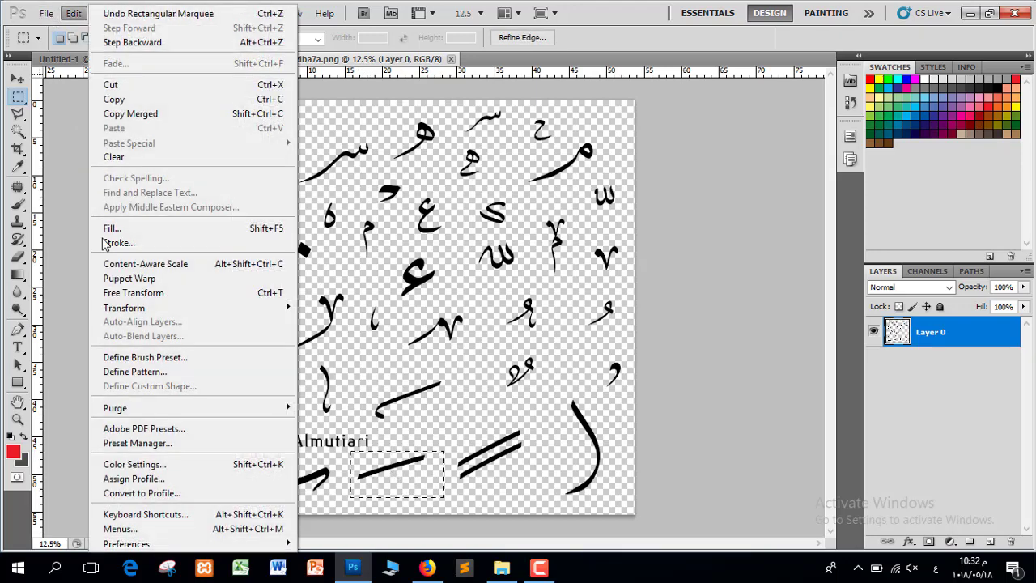
Copy the slanted stroke into Untitled-1 and scale it down to a small ornament
{"action": "left_click", "coordinate": [117, 99]}
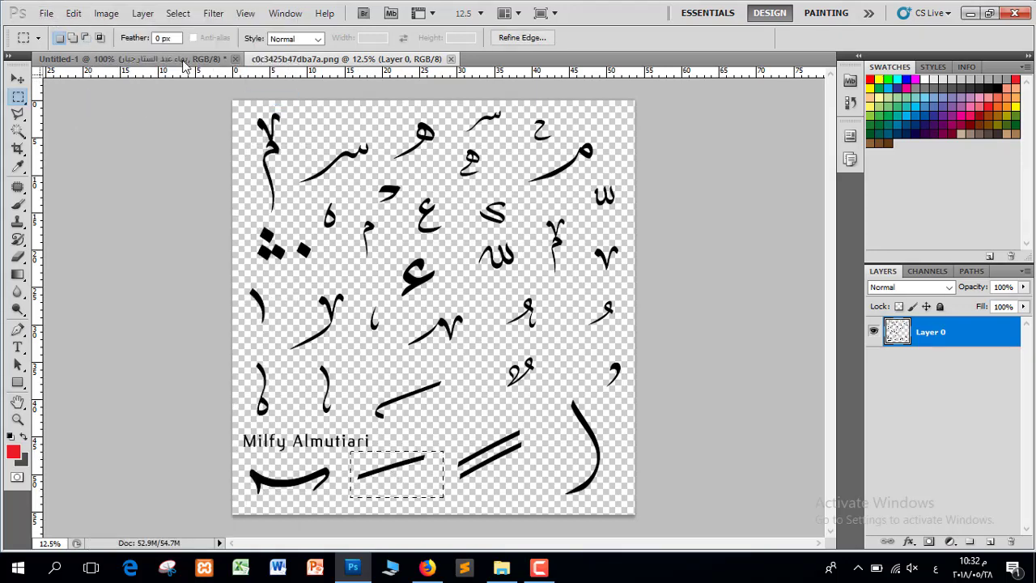
{"action": "left_click", "coordinate": [182, 61]}
{"action": "left_click", "coordinate": [73, 13]}
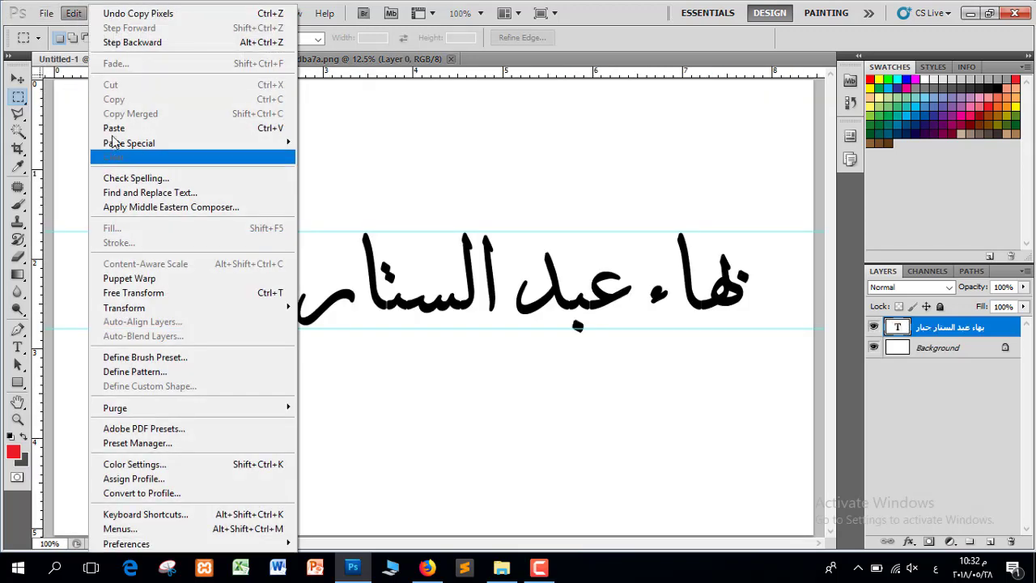
{"action": "left_click", "coordinate": [115, 128]}
{"action": "left_click", "coordinate": [17, 78]}
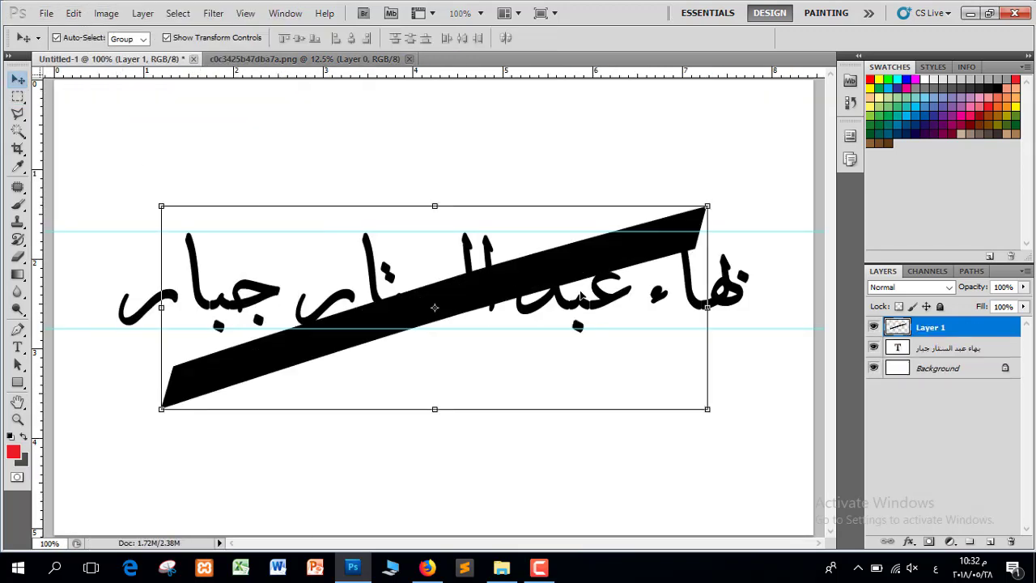
{"action": "mouse_move", "coordinate": [713, 211]}
{"action": "left_mouse_down"}
{"action": "mouse_move", "coordinate": [513, 289]}
{"action": "mouse_move", "coordinate": [498, 310]}
{"action": "mouse_move", "coordinate": [476, 309]}
{"action": "mouse_move", "coordinate": [752, 233]}
{"action": "mouse_move", "coordinate": [759, 241]}
{"action": "left_mouse_up"}
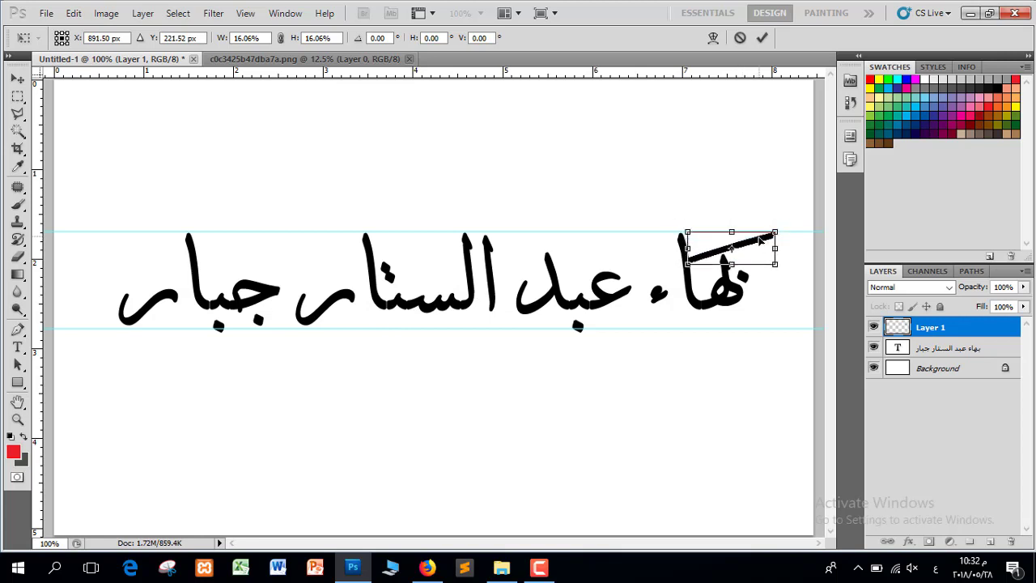
{"action": "left_click", "coordinate": [762, 37]}
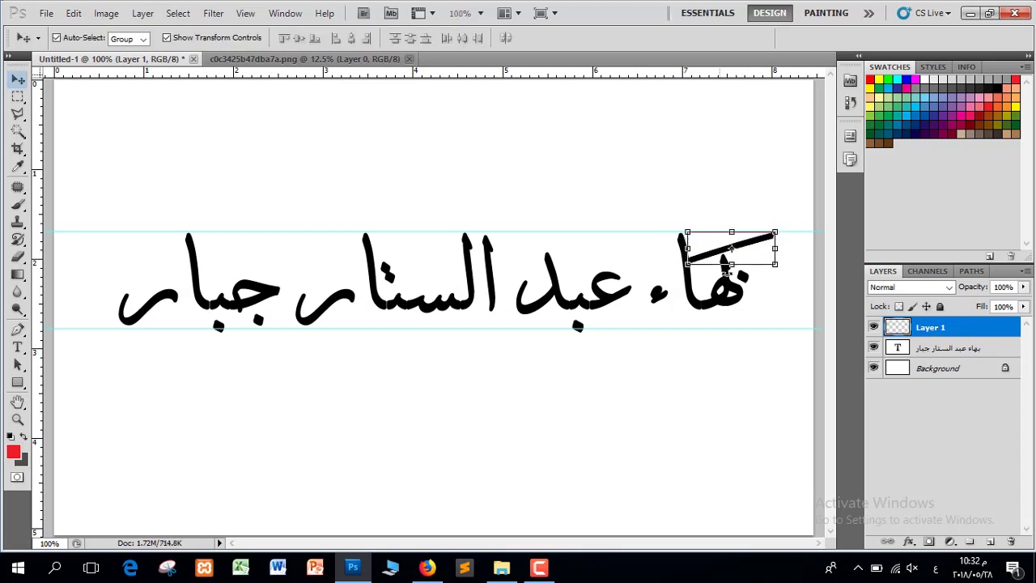
{"action": "left_click_drag", "start_coordinate": [713, 250], "coordinate": [593, 250]}
{"action": "left_click", "coordinate": [632, 246]}
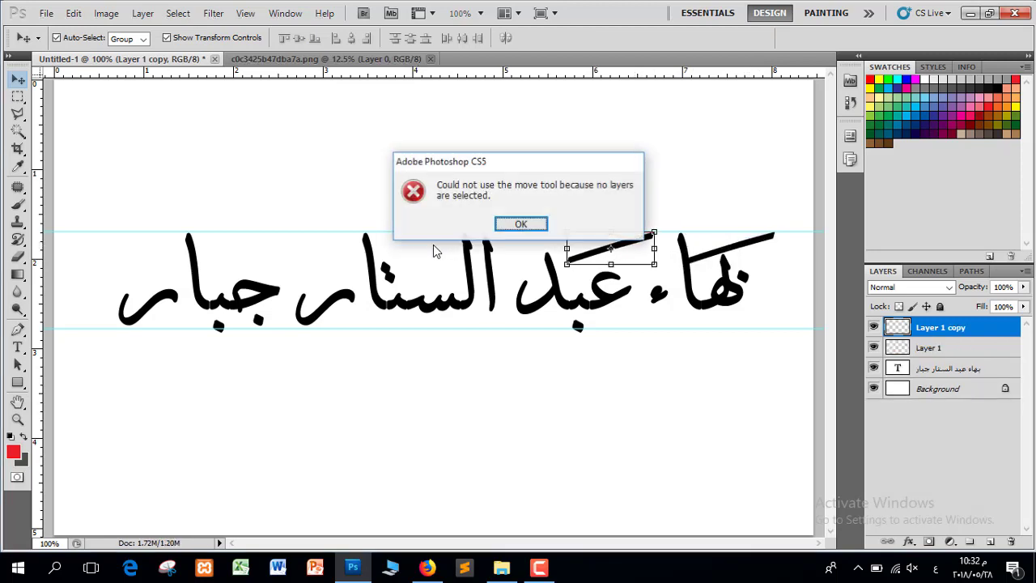
{"action": "left_click", "coordinate": [523, 225]}
{"action": "left_click_drag", "start_coordinate": [639, 242], "coordinate": [447, 255]}
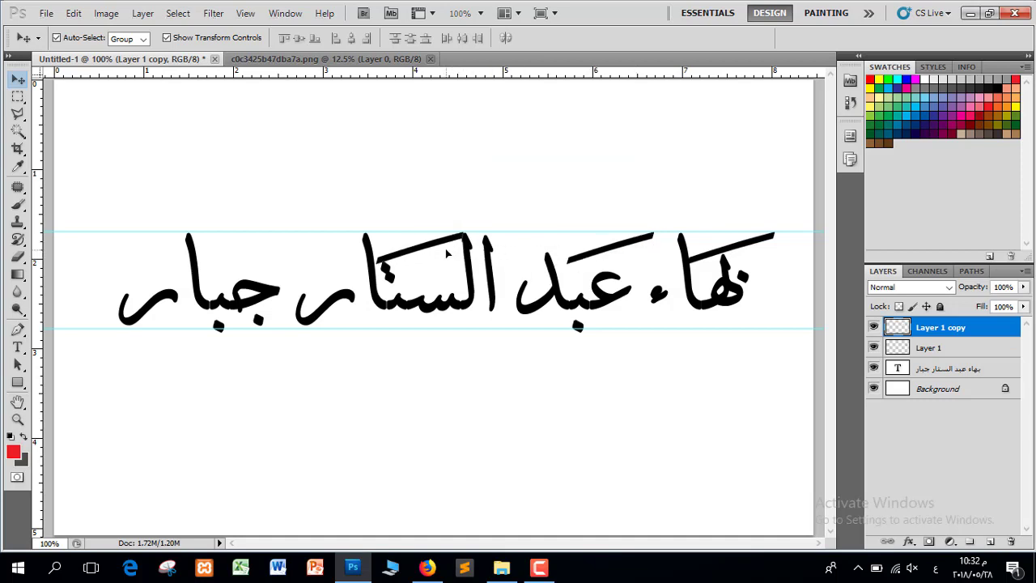
{"action": "key", "text": "ctrl+j"}
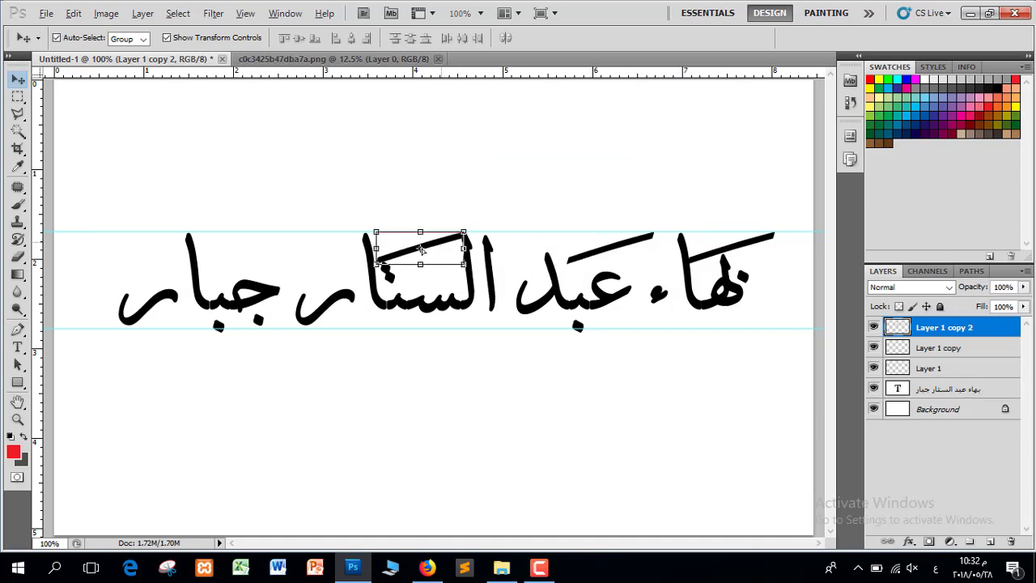
{"action": "left_click_drag", "start_coordinate": [421, 251], "coordinate": [281, 259]}
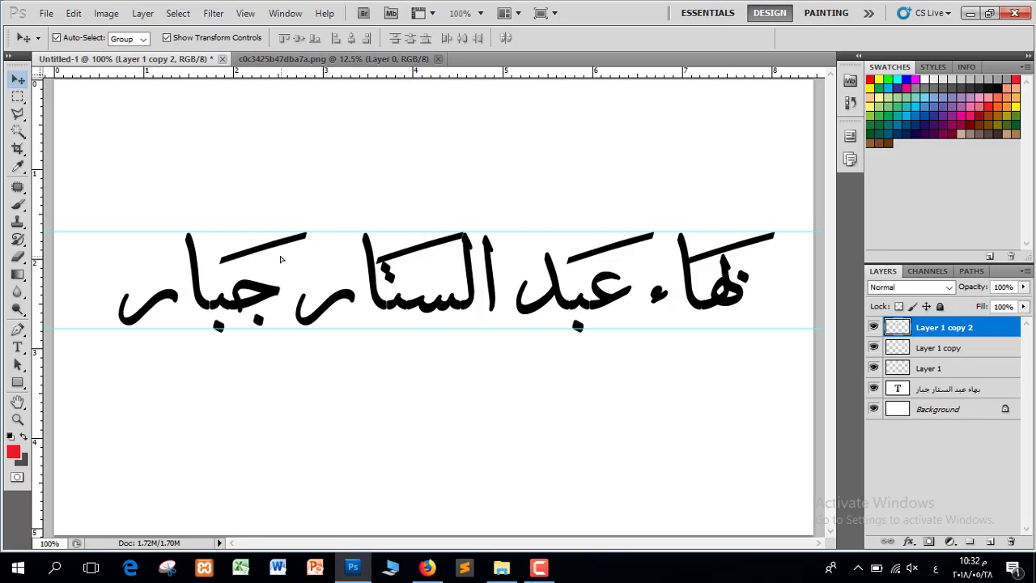
{"action": "key", "text": "ctrl+j"}
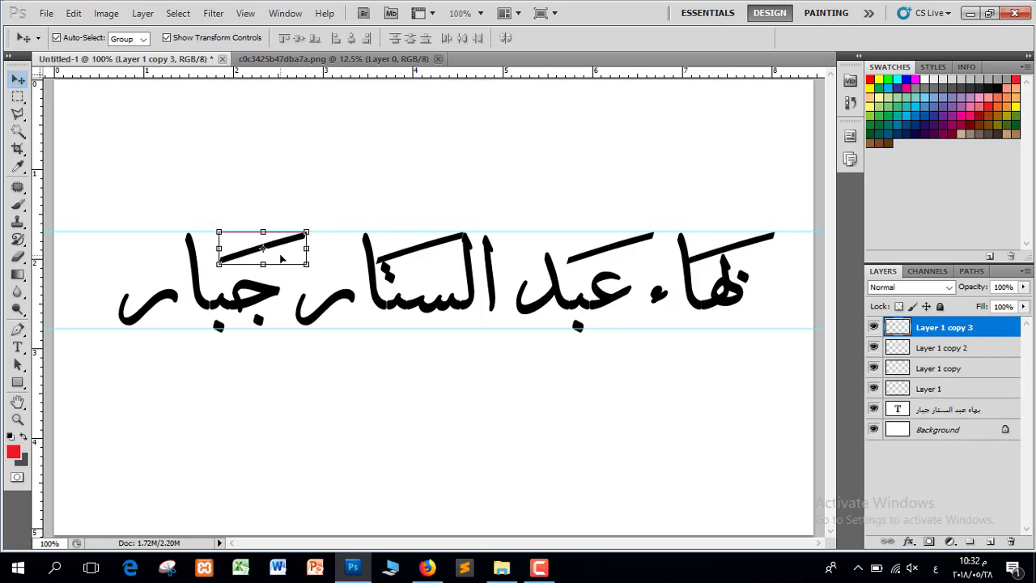
{"action": "left_click", "coordinate": [372, 59]}
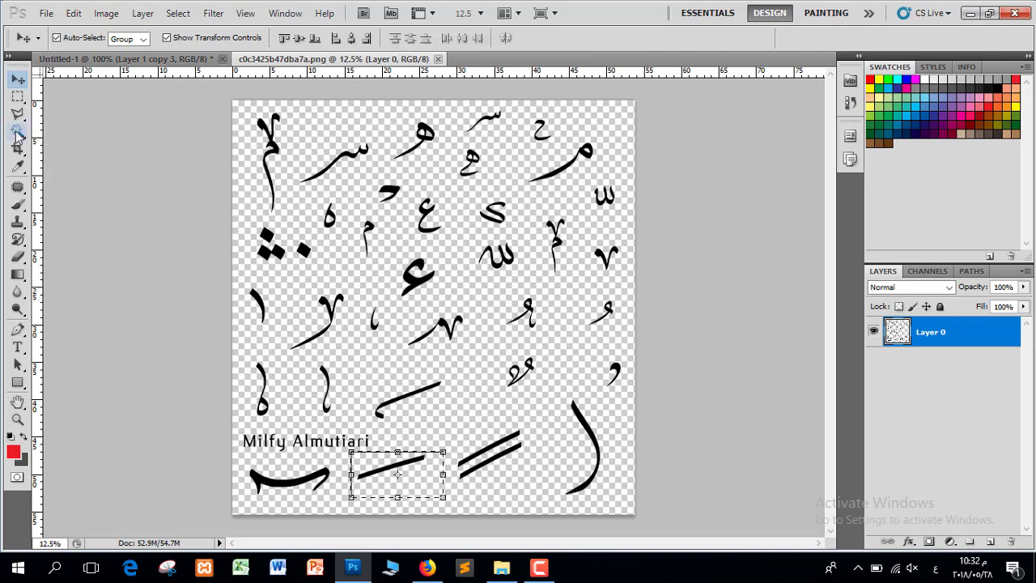
Paste the decorative glyph from the sheet's right side into the name document and shrink it
{"action": "left_click", "coordinate": [17, 96]}
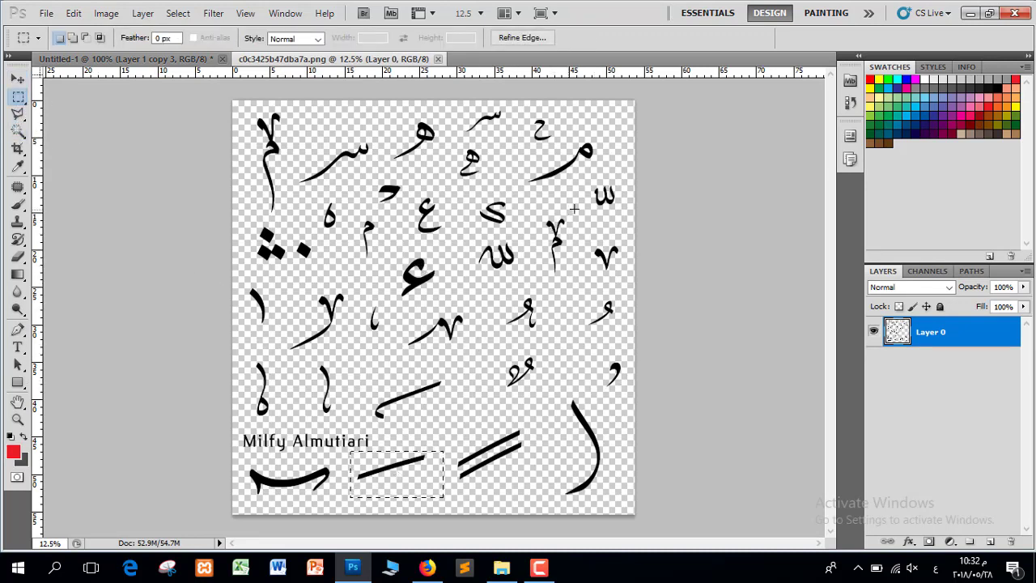
{"action": "left_click_drag", "start_coordinate": [578, 212], "coordinate": [536, 278]}
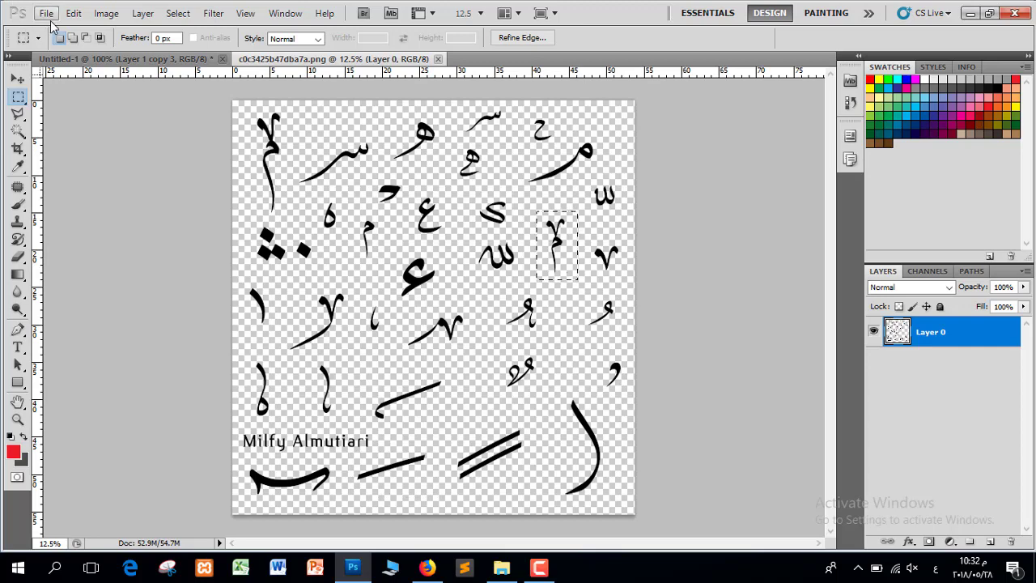
{"action": "left_click", "coordinate": [121, 58]}
{"action": "key", "text": "ctrl+v"}
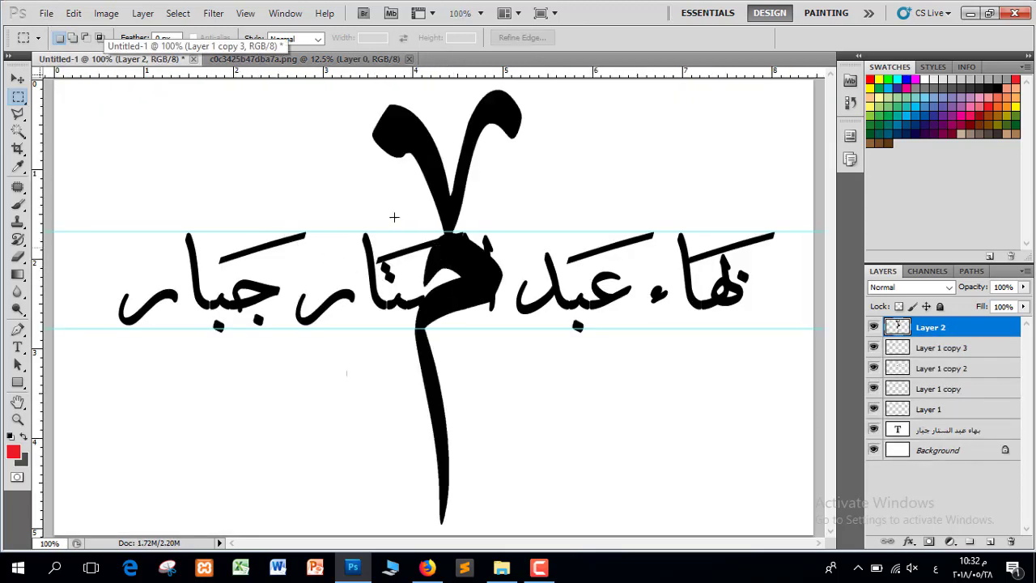
{"action": "left_click", "coordinate": [17, 78]}
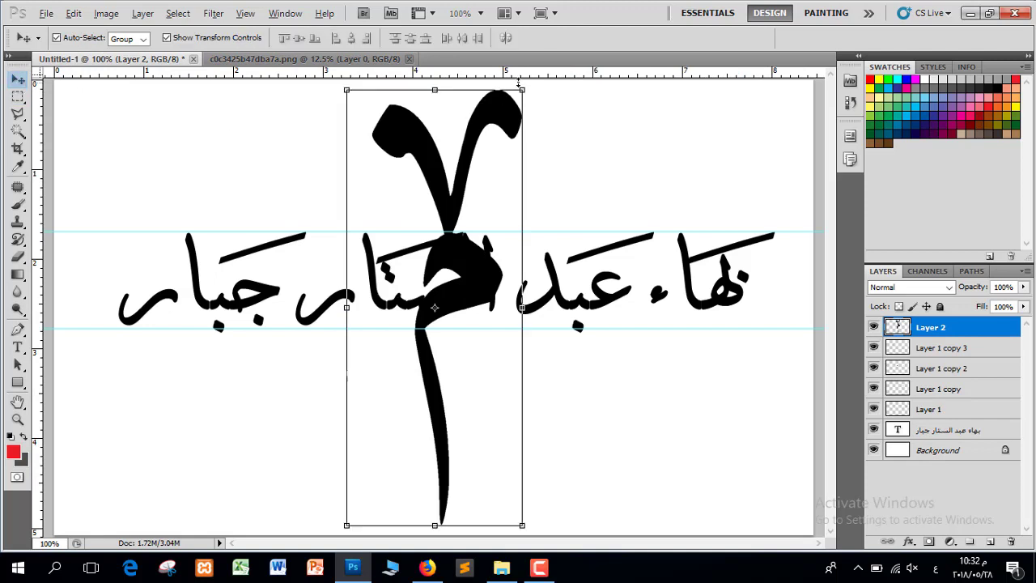
{"action": "left_click_drag", "start_coordinate": [521, 89], "coordinate": [427, 240]}
{"action": "left_click_drag", "start_coordinate": [422, 262], "coordinate": [508, 250]}
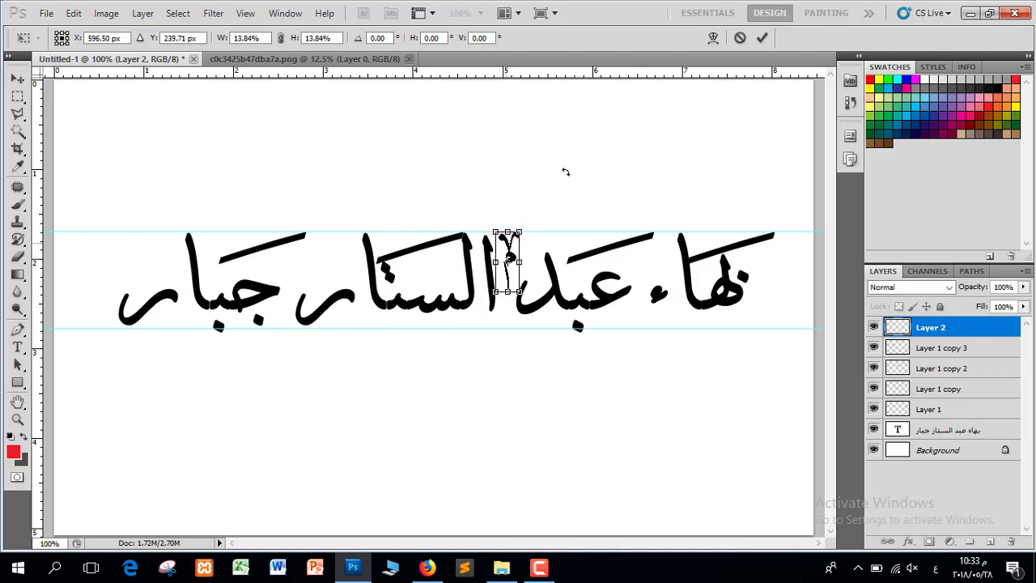
{"action": "left_click", "coordinate": [762, 38]}
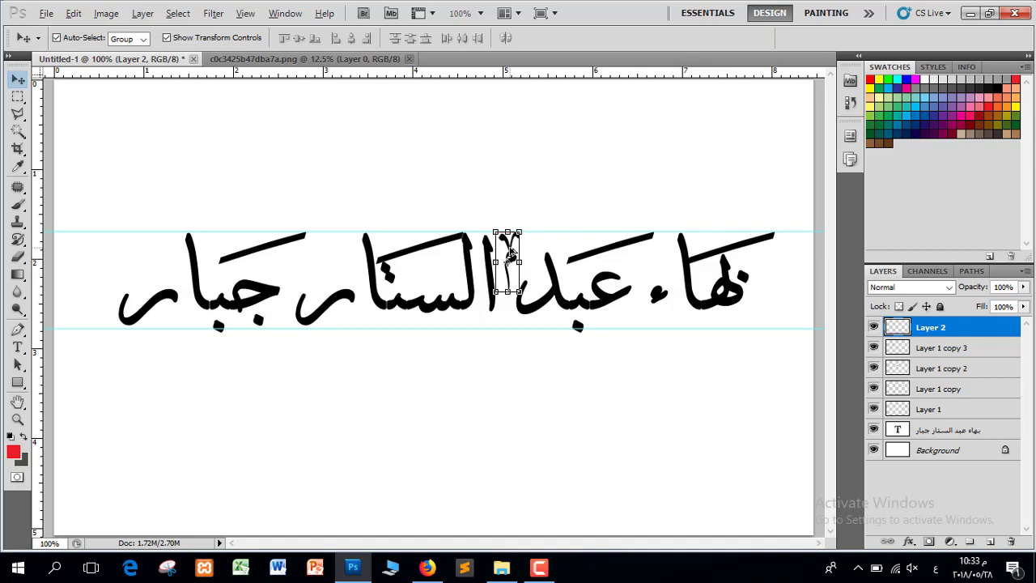
Place a copy of the small ornament above جبار, undoing a misplaced duplicate
{"action": "left_click_drag", "start_coordinate": [510, 253], "coordinate": [594, 271]}
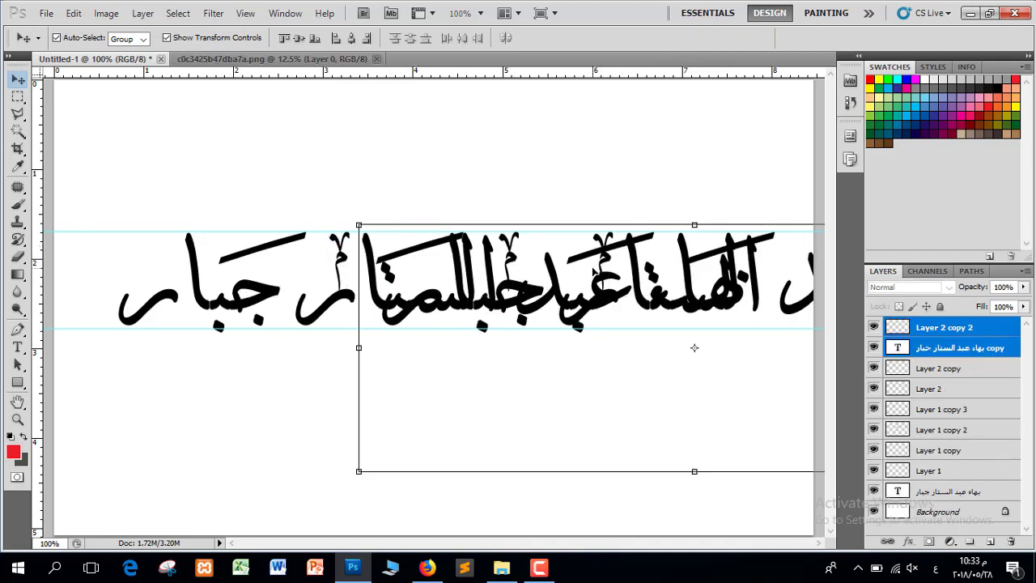
{"action": "key", "text": "ctrl+z"}
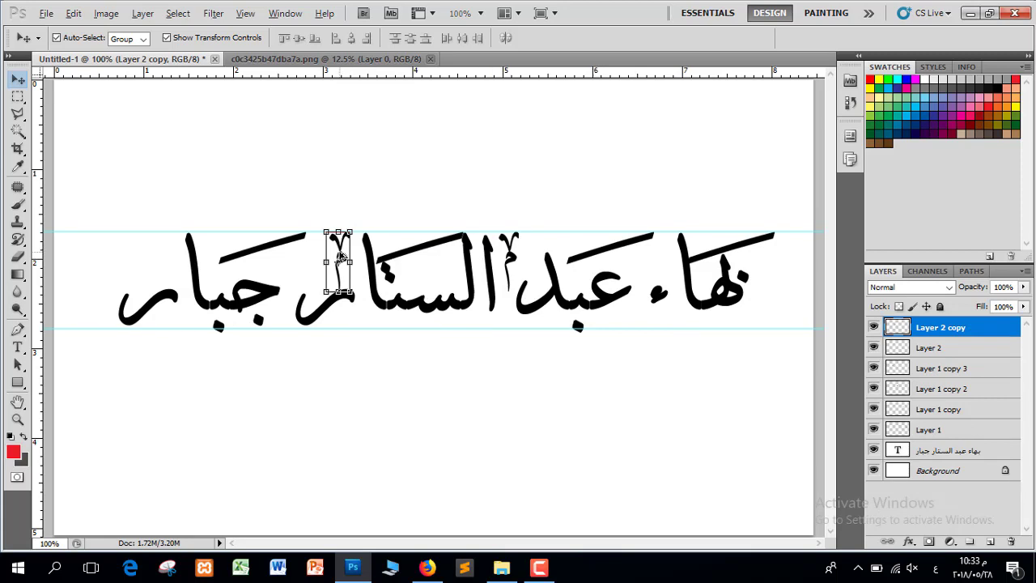
{"action": "left_click_drag", "start_coordinate": [342, 257], "coordinate": [167, 258]}
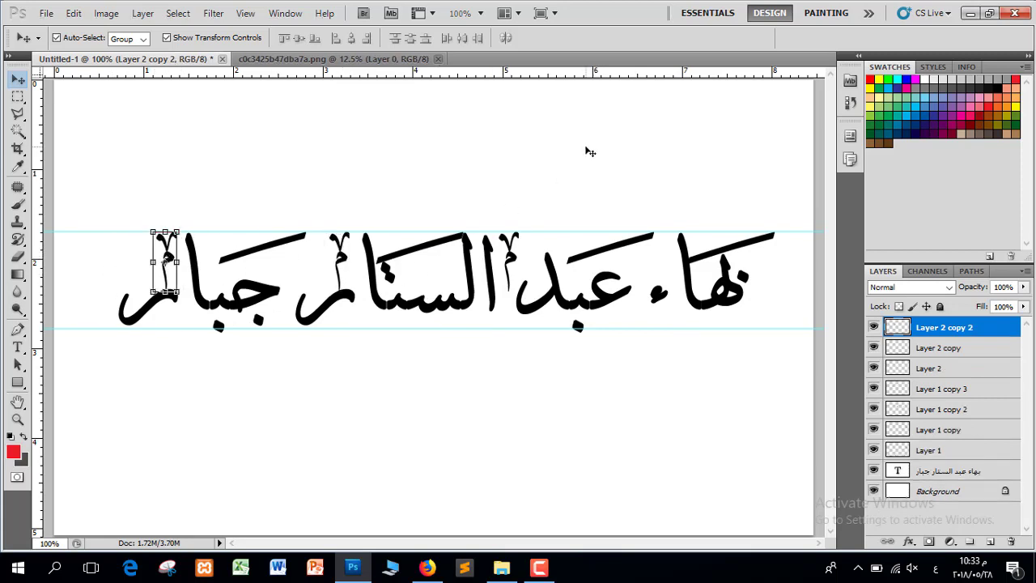
{"action": "left_click", "coordinate": [684, 187]}
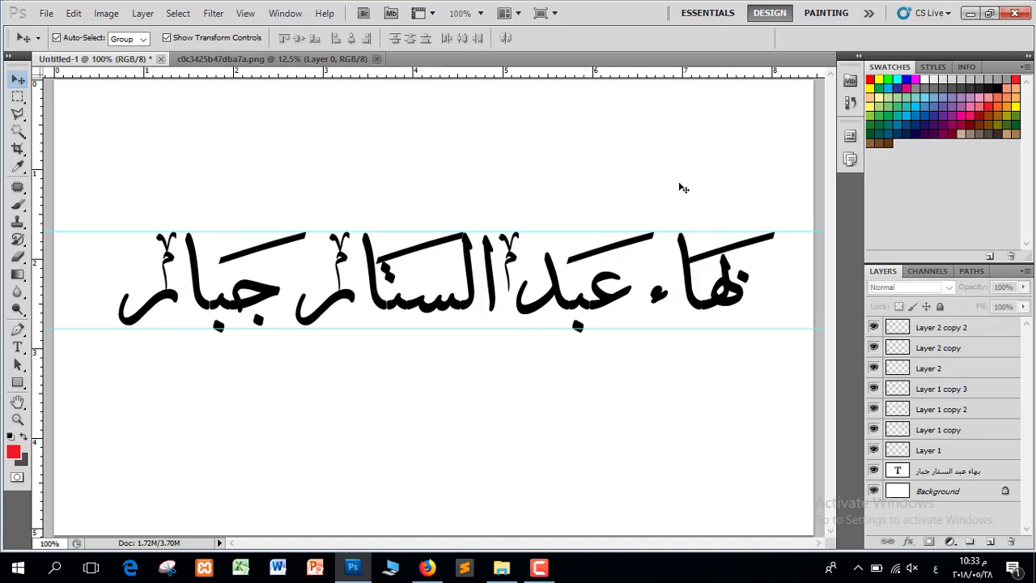
{"action": "left_click", "coordinate": [340, 60]}
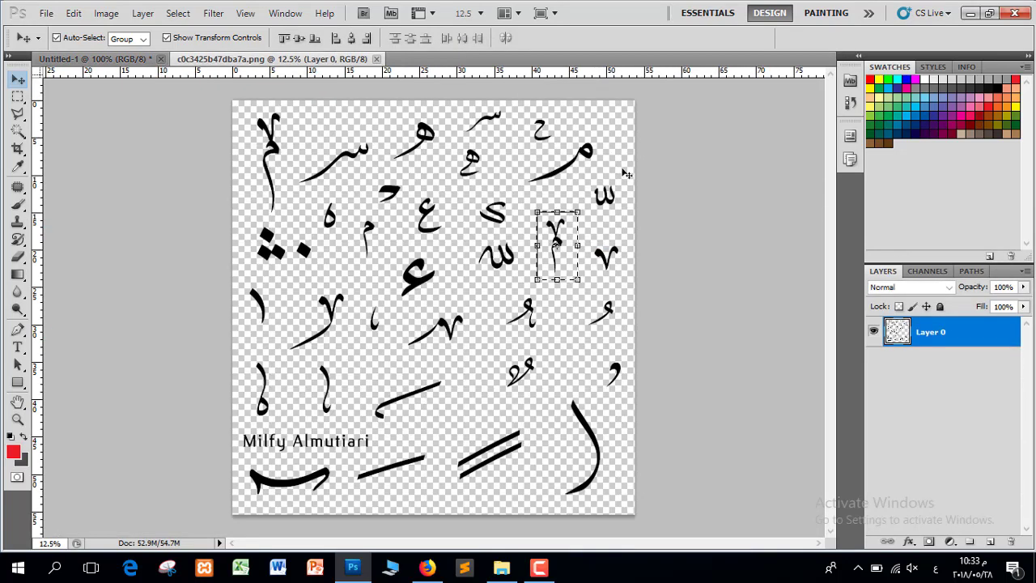
Copy the ٧ glyph from the sheet into the name document and scale it to about 19%
{"action": "left_click", "coordinate": [18, 97]}
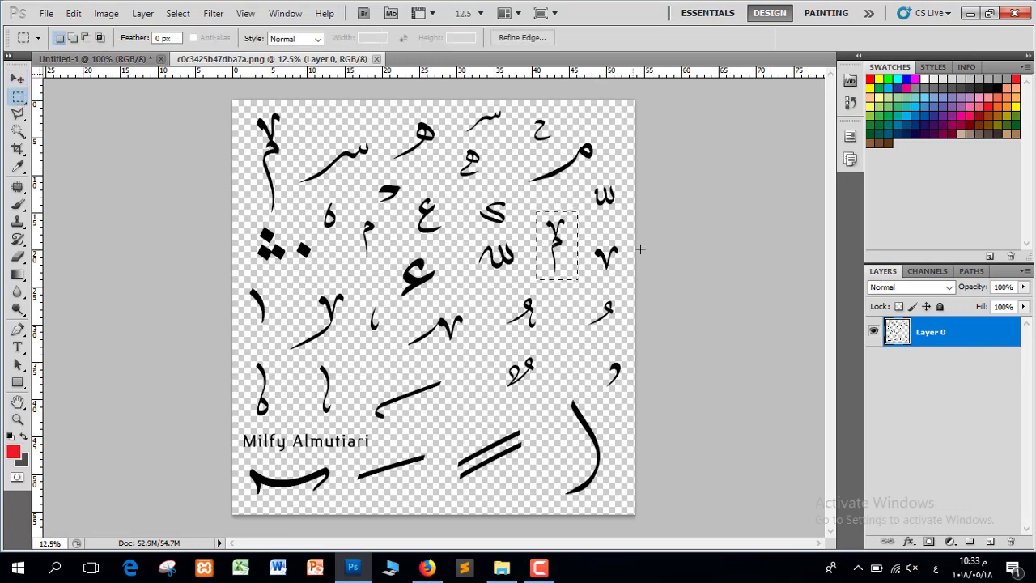
{"action": "left_click_drag", "start_coordinate": [586, 277], "coordinate": [576, 282]}
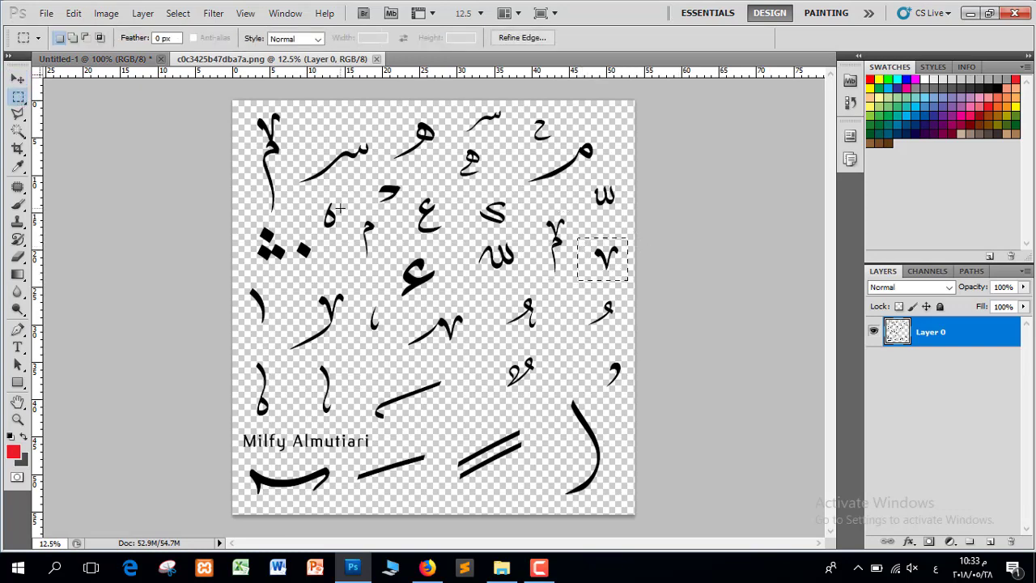
{"action": "key", "text": "ctrl+c"}
{"action": "left_click", "coordinate": [125, 58]}
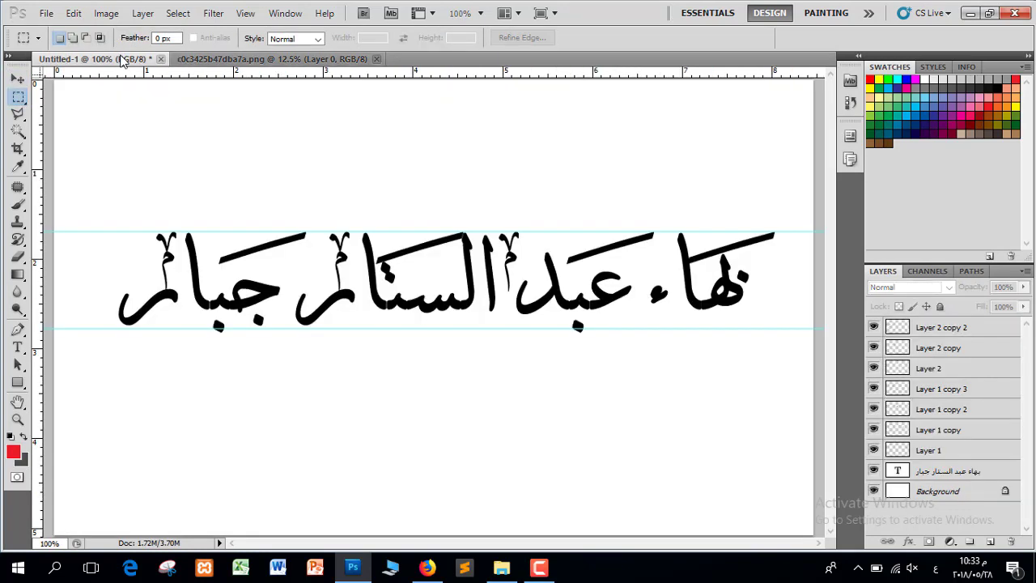
{"action": "key", "text": "ctrl+v"}
{"action": "left_click", "coordinate": [18, 79]}
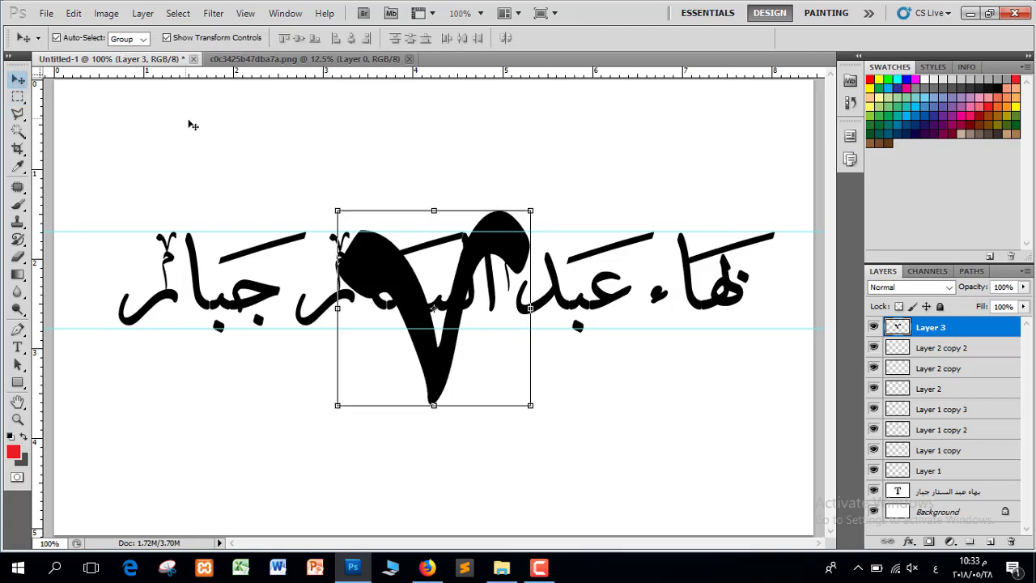
{"action": "left_click_drag", "start_coordinate": [534, 210], "coordinate": [444, 259]}
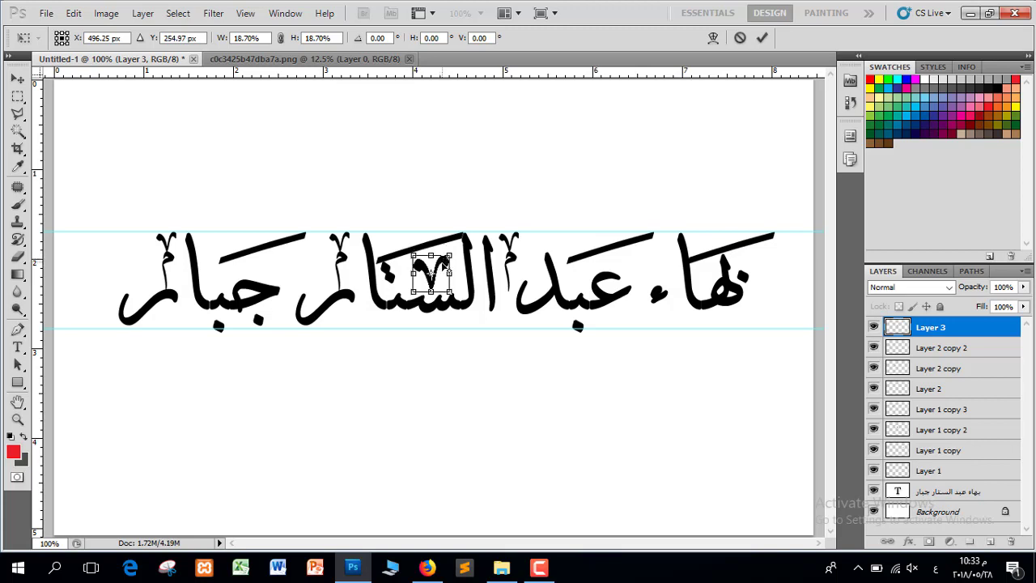
{"action": "left_click", "coordinate": [762, 37]}
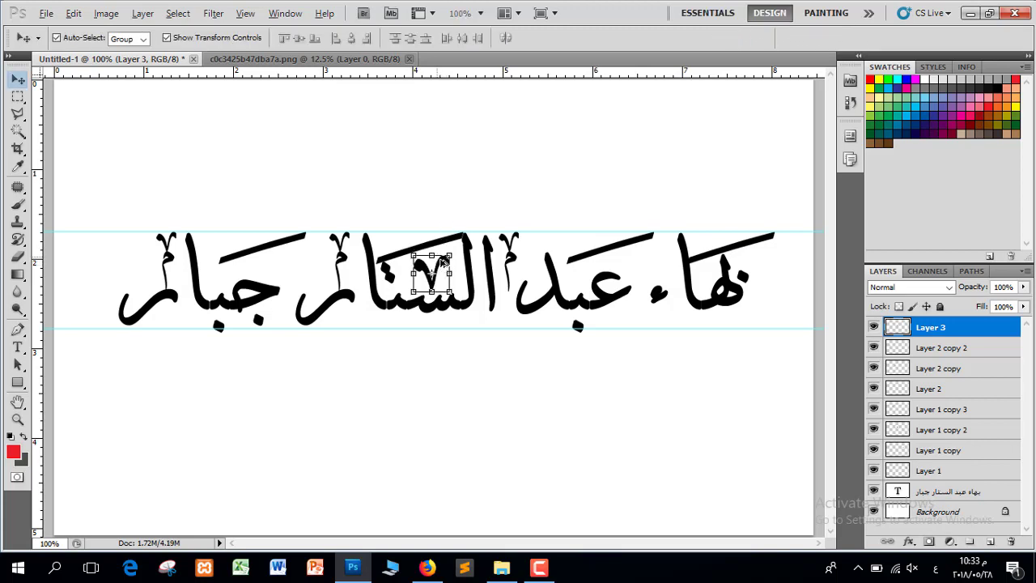
Add ٧ copies above الستار, near نهاء and over جبار, and nudge the جبار stroke right
{"action": "left_click_drag", "start_coordinate": [320, 243], "coordinate": [187, 243]}
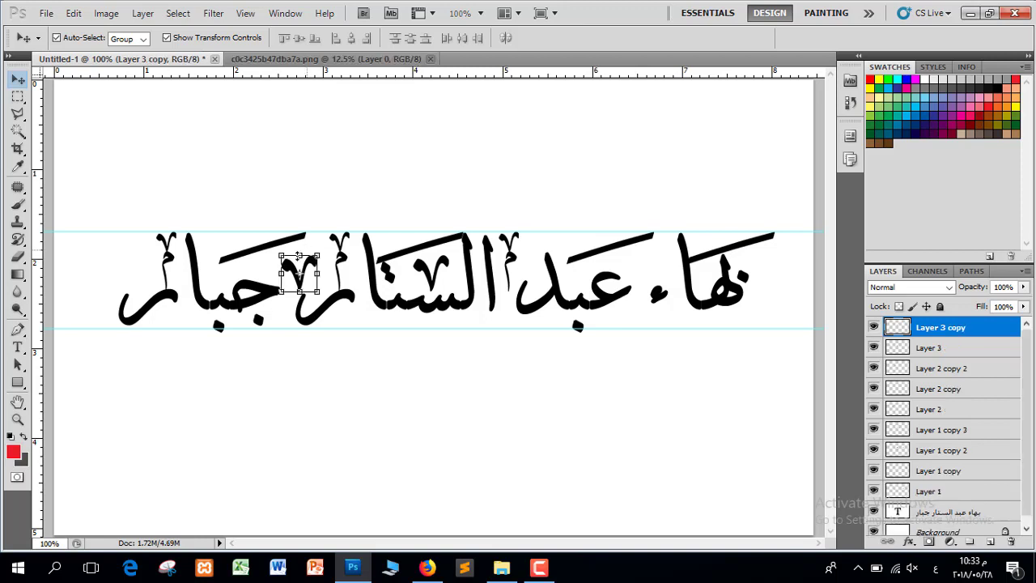
{"action": "left_click_drag", "start_coordinate": [301, 267], "coordinate": [647, 258]}
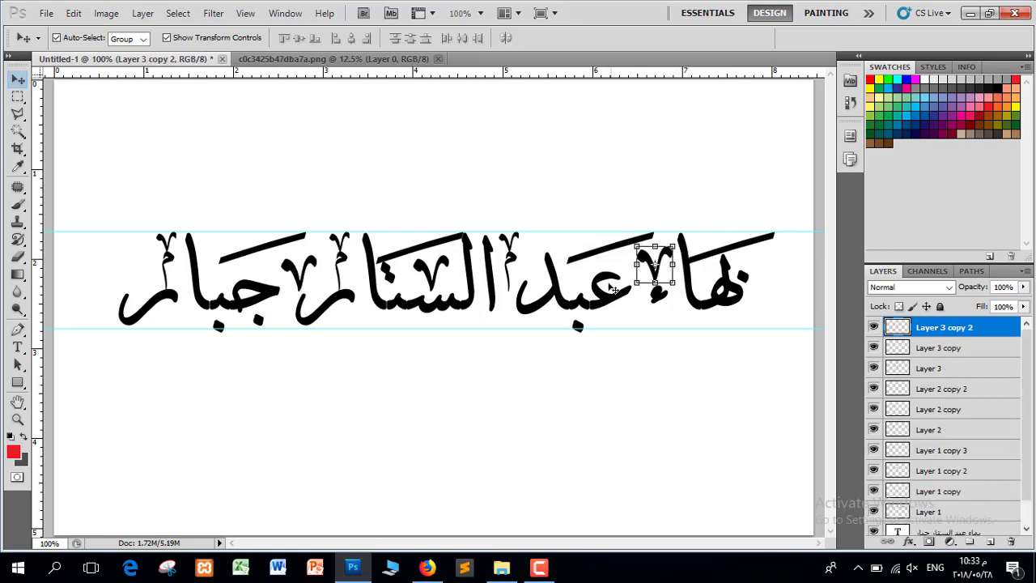
{"action": "left_click_drag", "start_coordinate": [277, 250], "coordinate": [285, 248]}
{"action": "left_click_drag", "start_coordinate": [672, 256], "coordinate": [217, 243]}
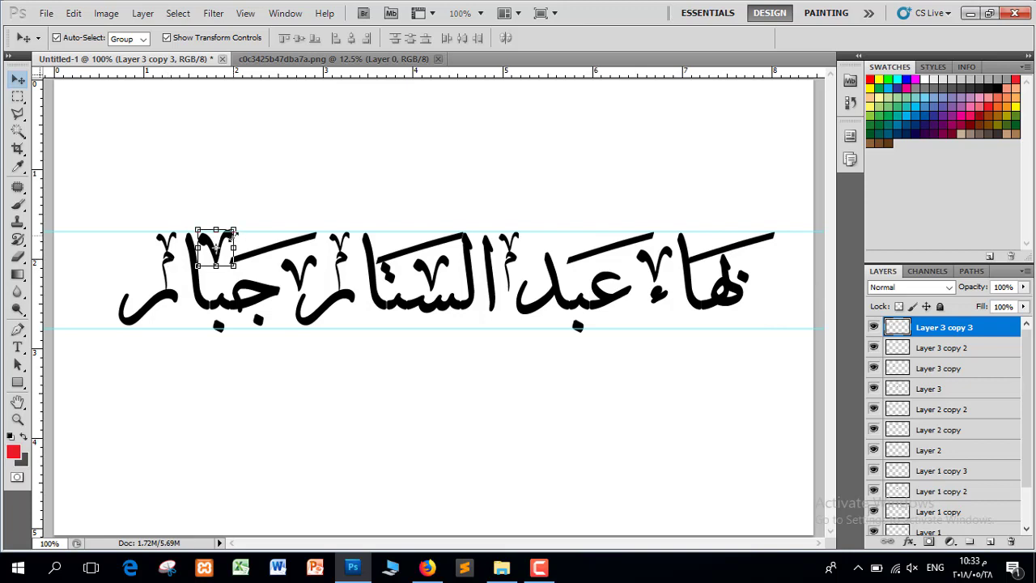
{"action": "left_click_drag", "start_coordinate": [231, 240], "coordinate": [147, 261]}
{"action": "left_click", "coordinate": [382, 401]}
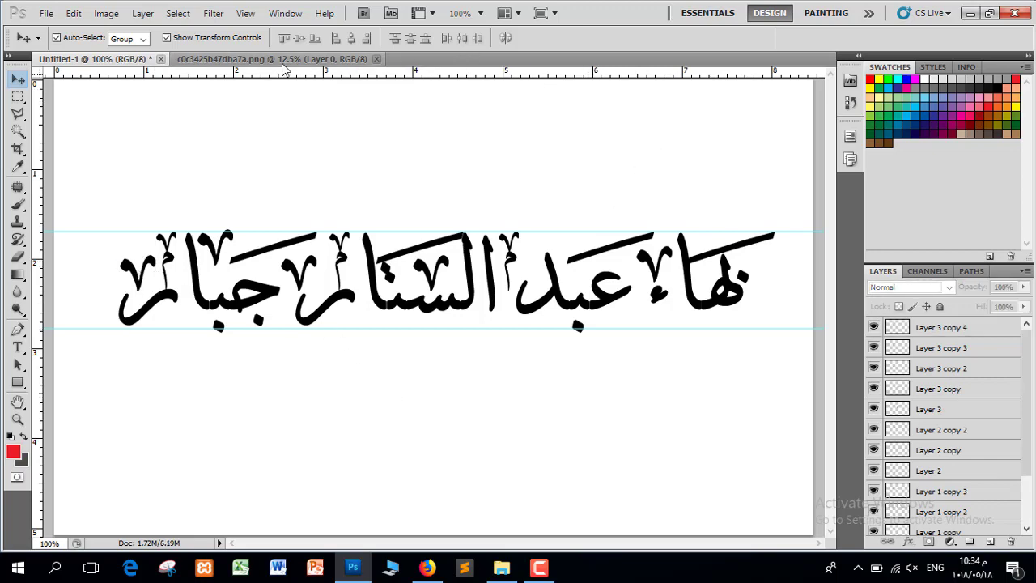
Select another glyph on the reference sheet and paste it into the name document
{"action": "left_click", "coordinate": [349, 59]}
{"action": "left_click", "coordinate": [17, 96]}
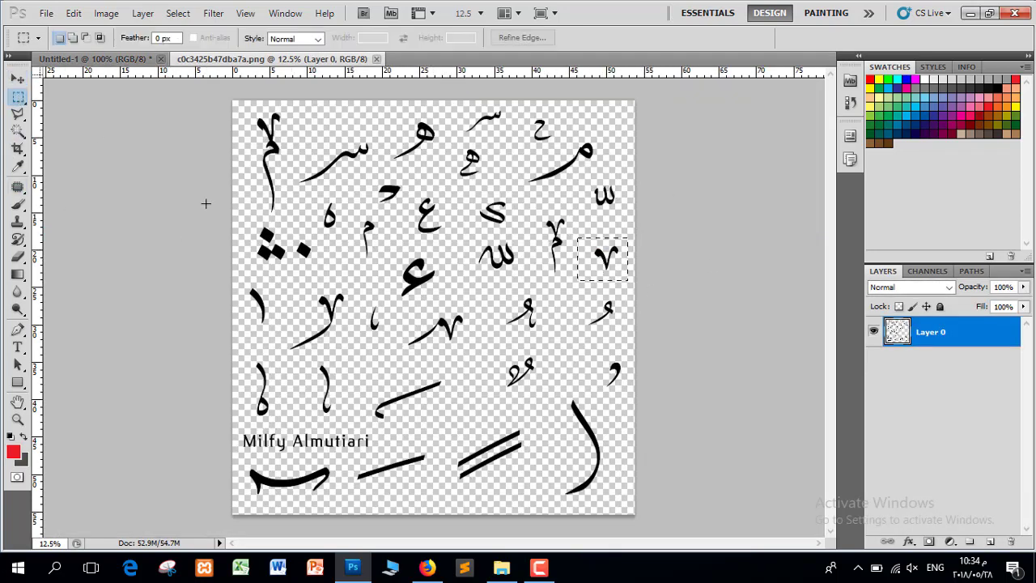
{"action": "left_click", "coordinate": [386, 307]}
{"action": "left_click_drag", "start_coordinate": [370, 328], "coordinate": [361, 339]}
{"action": "left_click", "coordinate": [139, 59]}
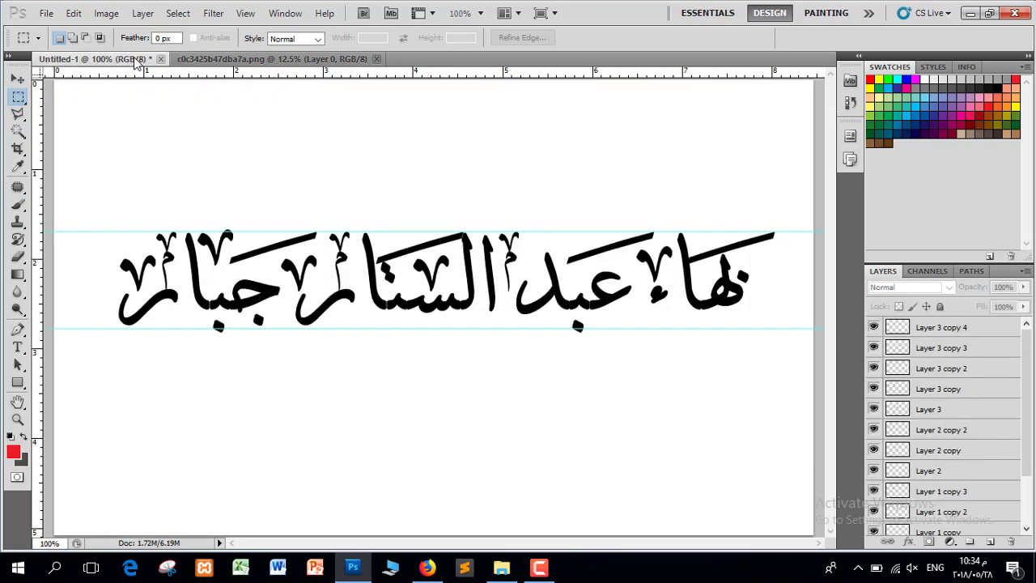
{"action": "key", "text": "ctrl+v"}
Scale the pasted curved flourish to 21.53% and place it beside عبد
{"action": "key", "text": "v"}
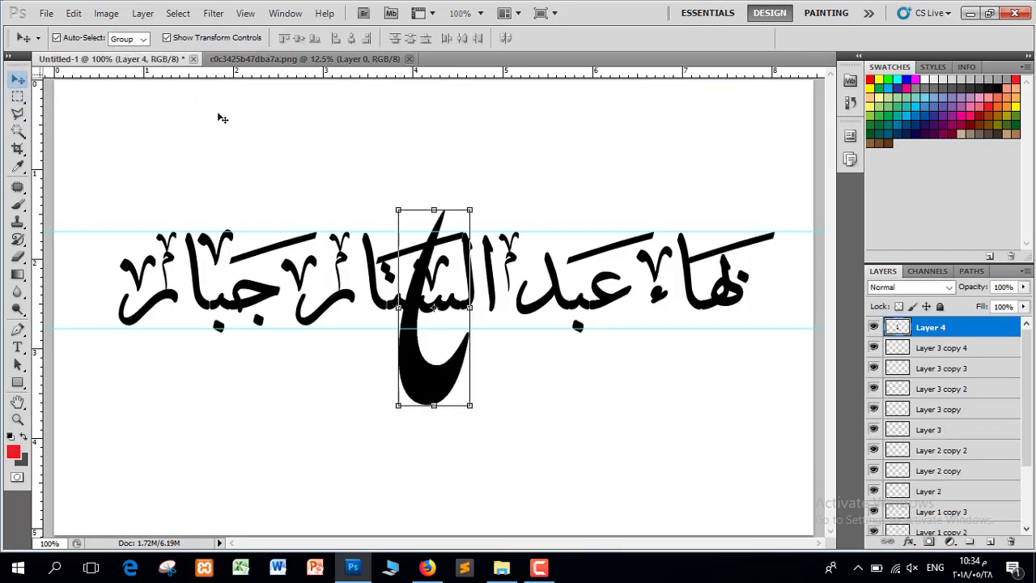
{"action": "left_click_drag", "start_coordinate": [470, 210], "coordinate": [547, 263]}
{"action": "key", "text": "Right"}
{"action": "key", "text": "Right"}
{"action": "key", "text": "Right"}
{"action": "key", "text": "Right"}
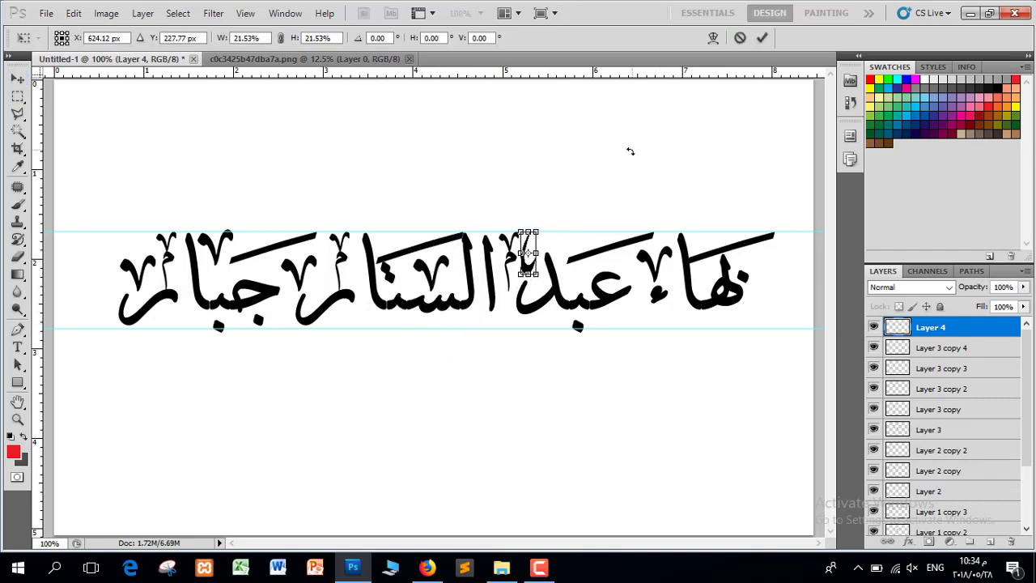
{"action": "left_click", "coordinate": [762, 37]}
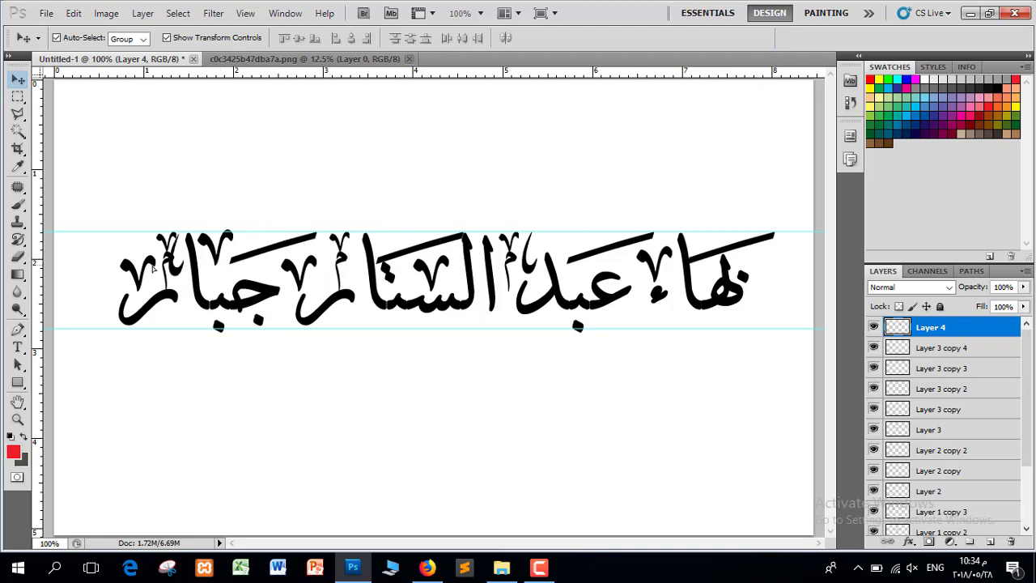
Duplicate the flourish and scale the copy to 73.3% at the name's left end
{"action": "key", "text": "ctrl+j"}
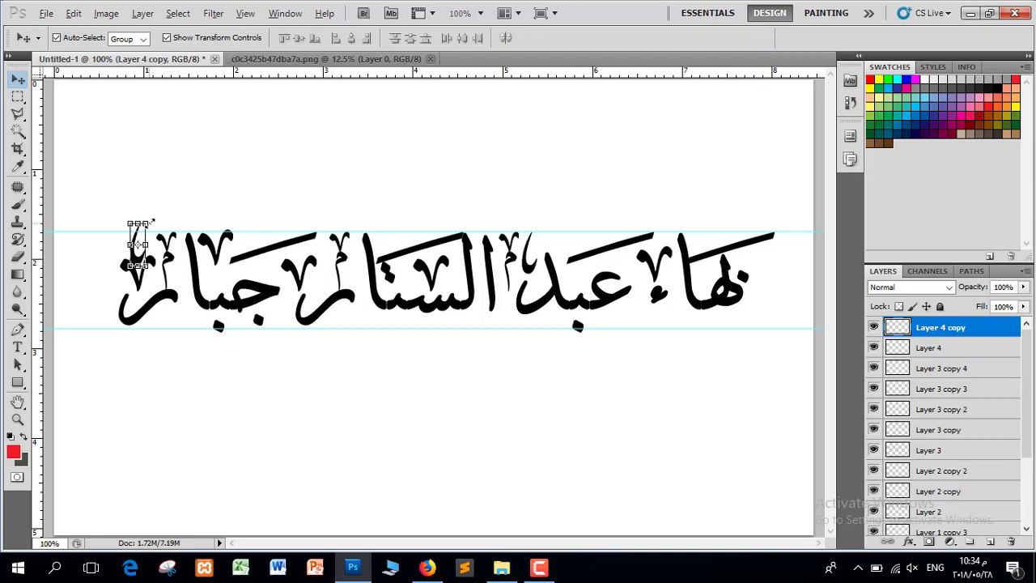
{"action": "left_click_drag", "start_coordinate": [151, 221], "coordinate": [145, 227]}
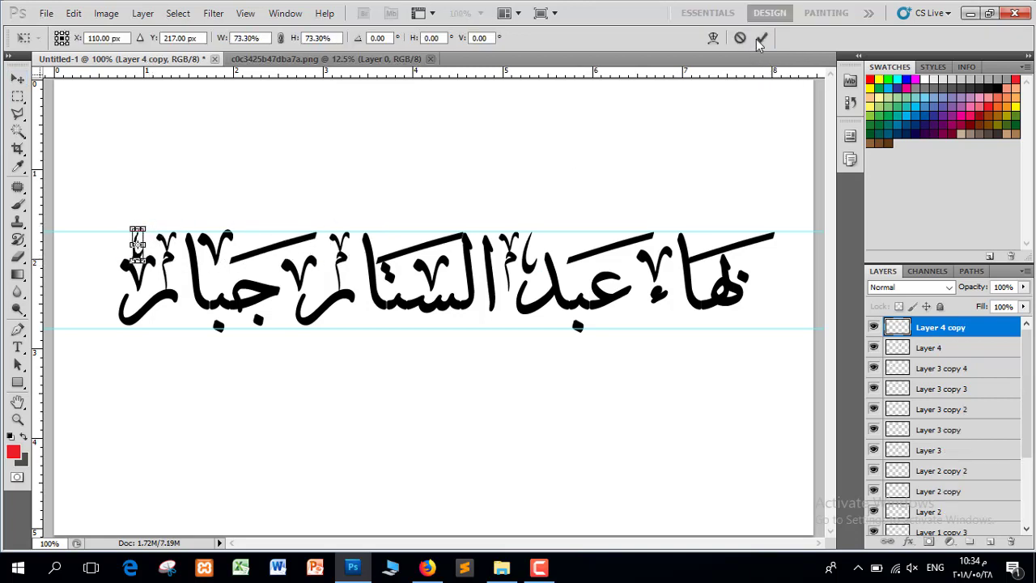
{"action": "left_click", "coordinate": [761, 41]}
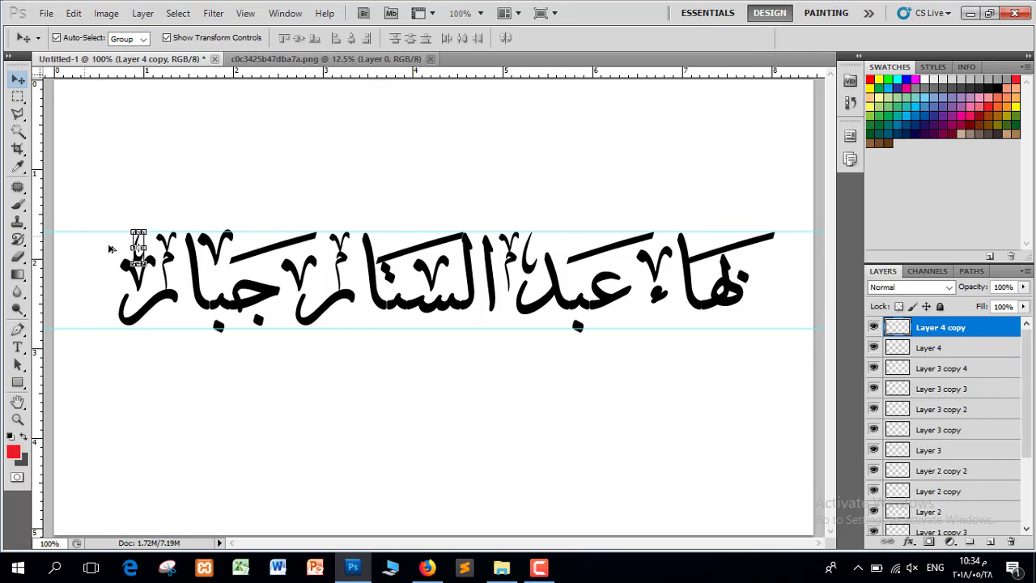
{"action": "key", "text": "alt"}
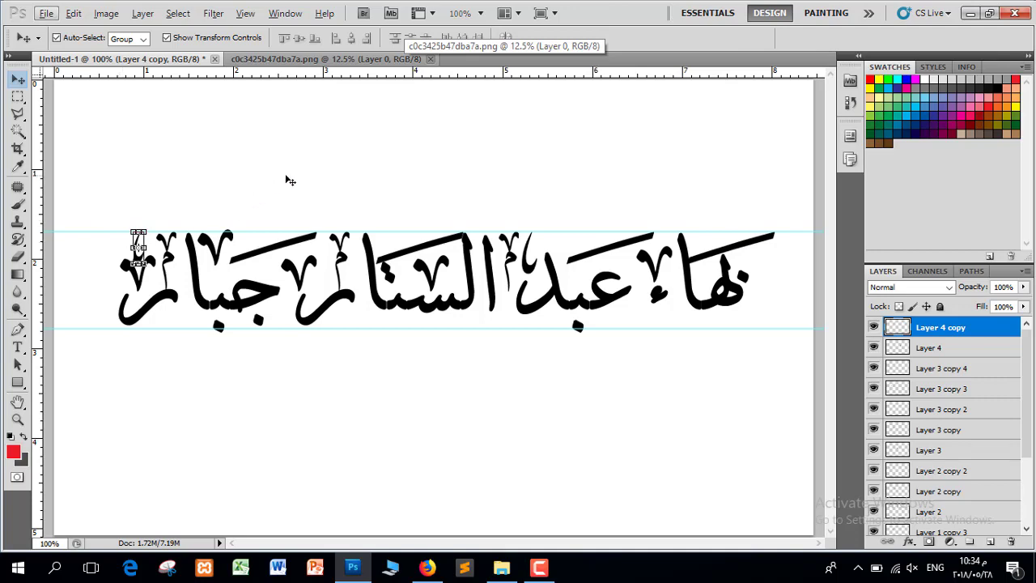
At 200% zoom, move the small flourish copy onto the neighbouring letter
{"action": "left_click", "coordinate": [287, 179]}
{"action": "key", "text": "ctrl+plus"}
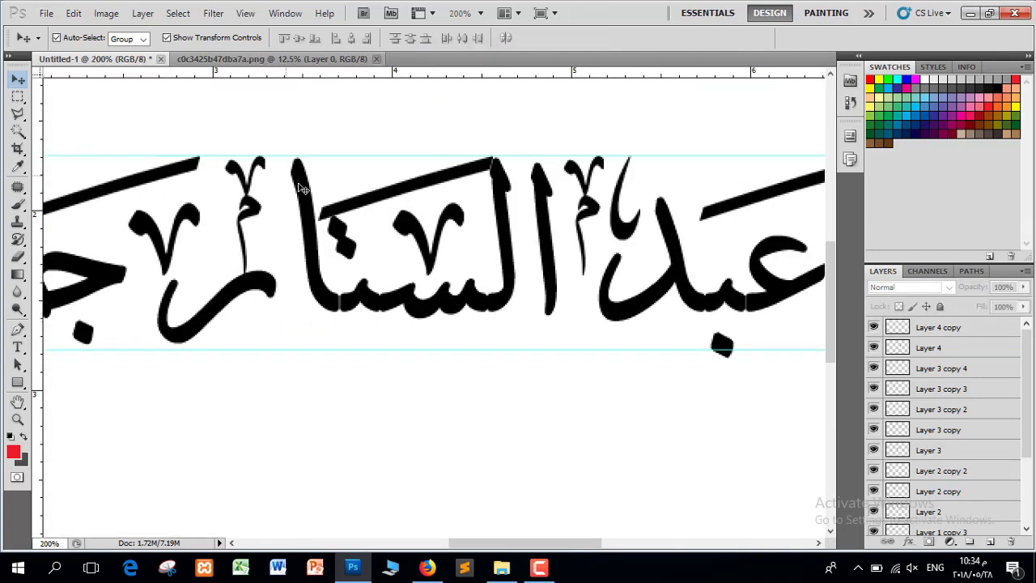
{"action": "left_click_drag", "start_coordinate": [481, 543], "coordinate": [396, 539]}
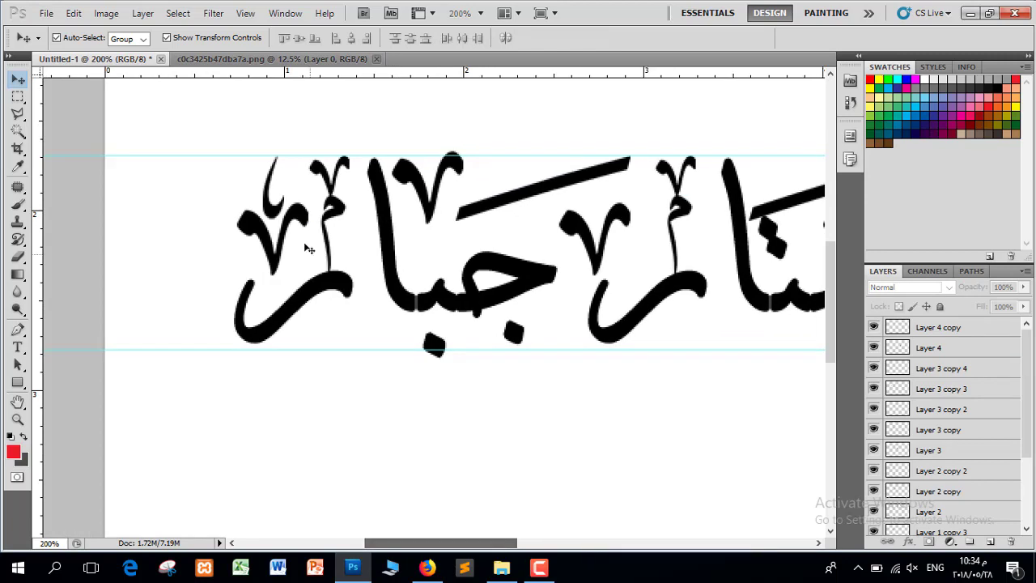
{"action": "left_click", "coordinate": [275, 203]}
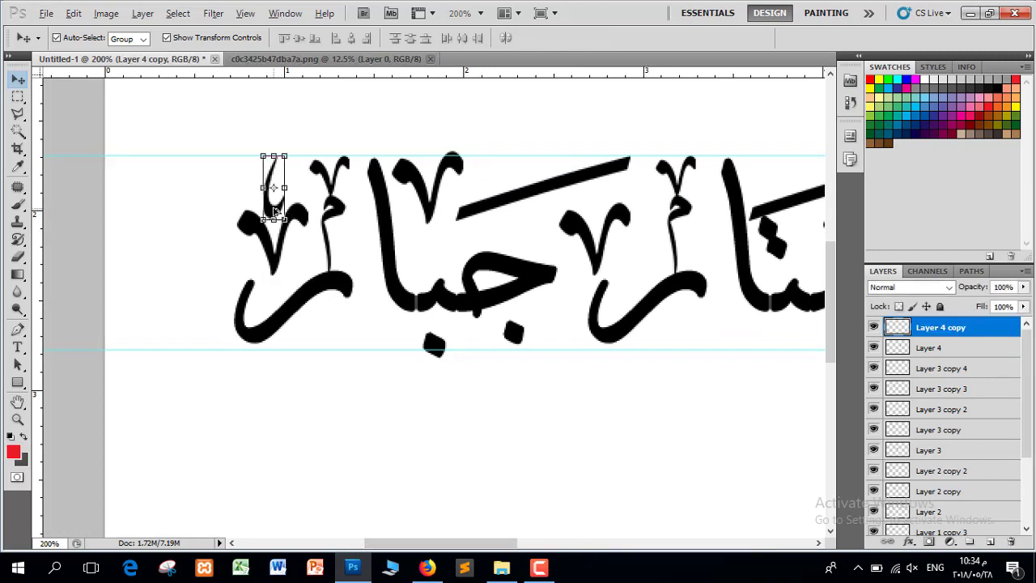
{"action": "left_click_drag", "start_coordinate": [275, 211], "coordinate": [377, 342]}
Place further flourish copies between the name's letters, then zoom out to view the whole name
{"action": "left_click_drag", "start_coordinate": [486, 549], "coordinate": [566, 544]}
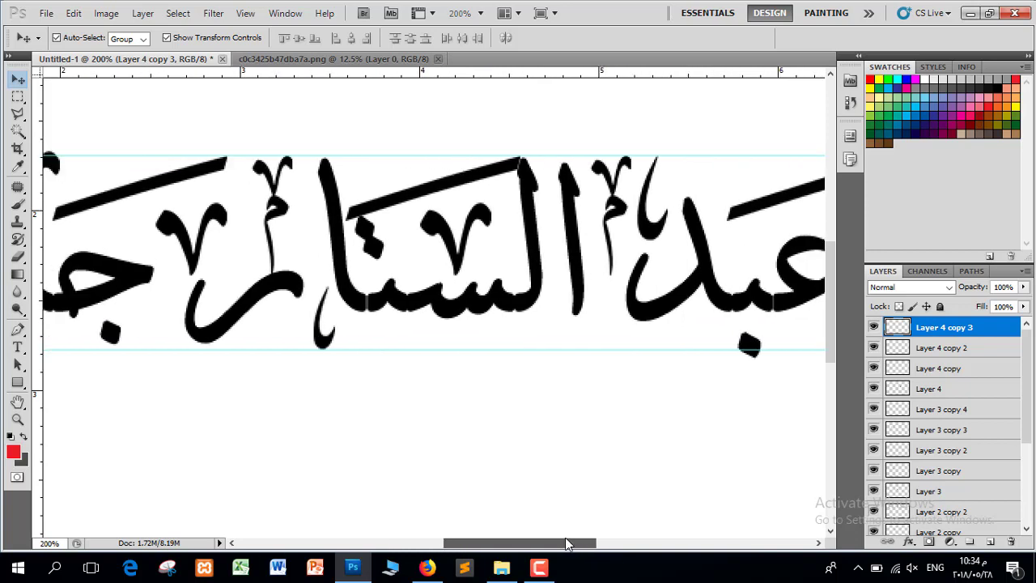
{"action": "left_click", "coordinate": [331, 343]}
{"action": "left_click_drag", "start_coordinate": [330, 342], "coordinate": [723, 201]}
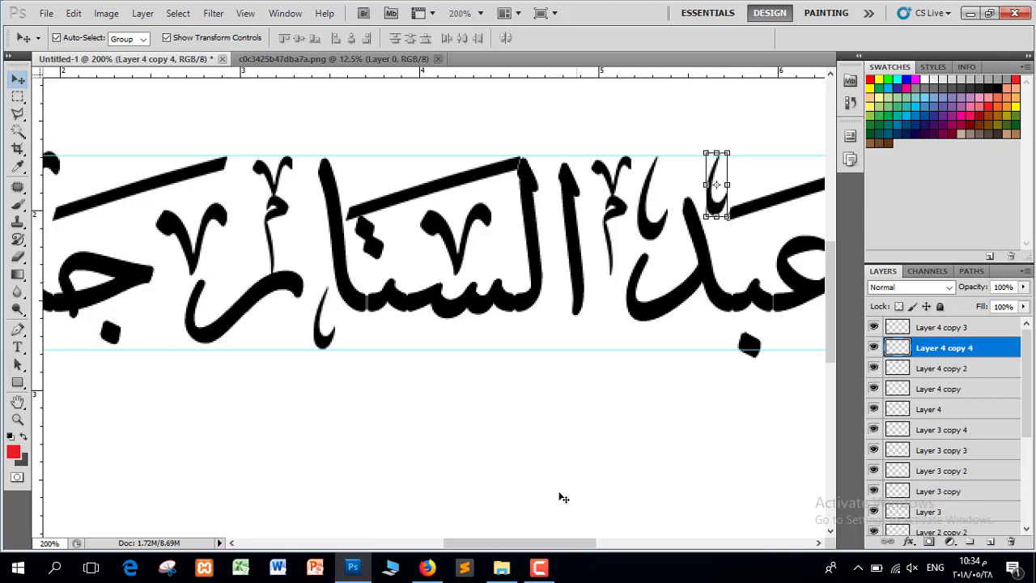
{"action": "left_click_drag", "start_coordinate": [532, 541], "coordinate": [624, 541]}
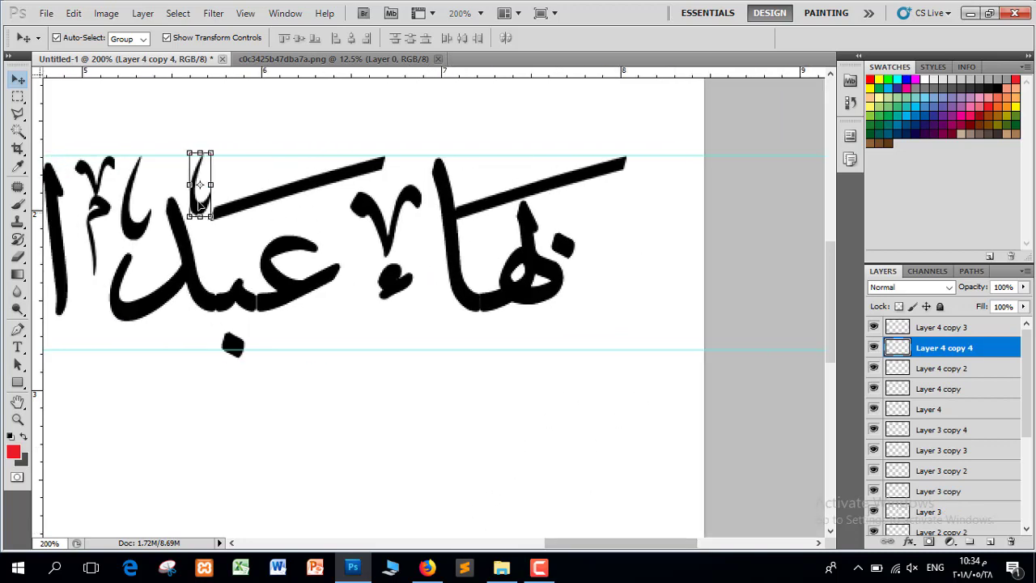
{"action": "left_click", "coordinate": [345, 208]}
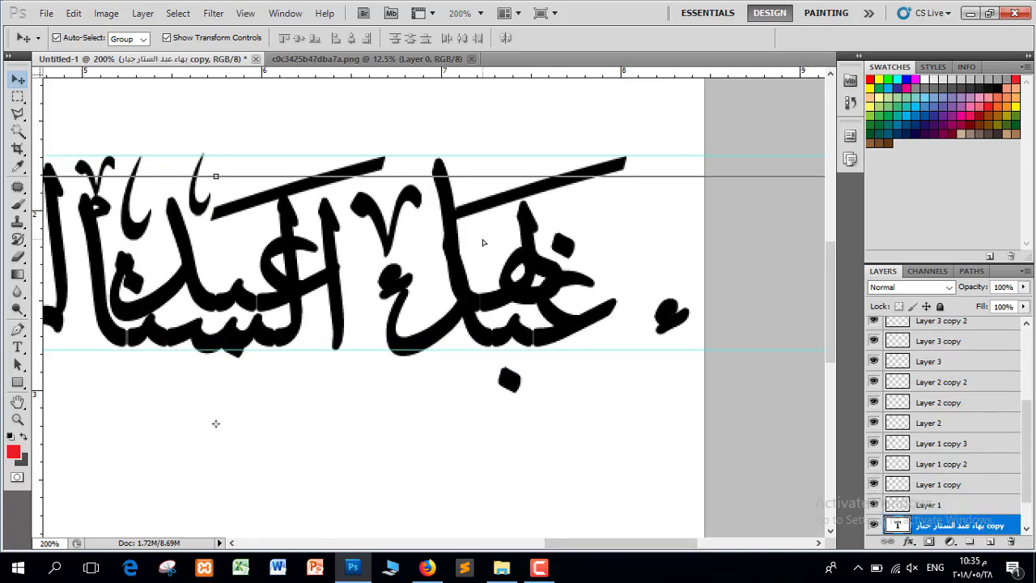
{"action": "left_click", "coordinate": [209, 208]}
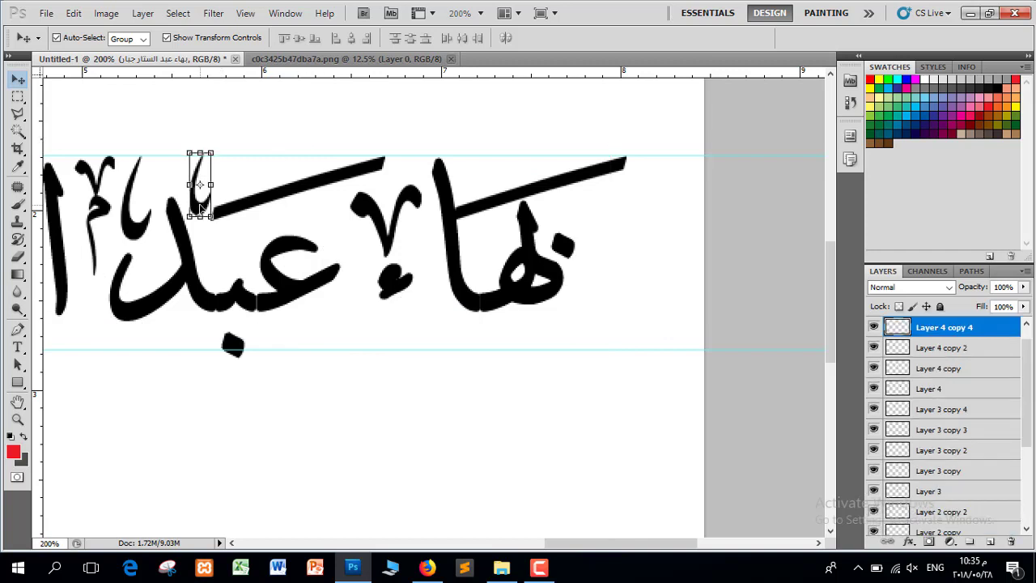
{"action": "left_click_drag", "start_coordinate": [209, 208], "coordinate": [368, 344]}
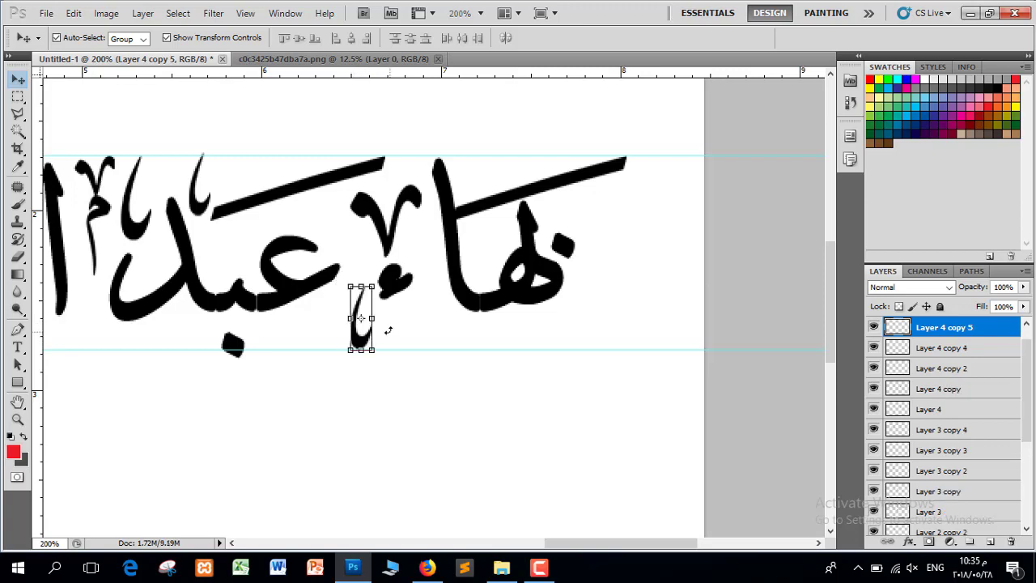
{"action": "key", "text": "ctrl+minus"}
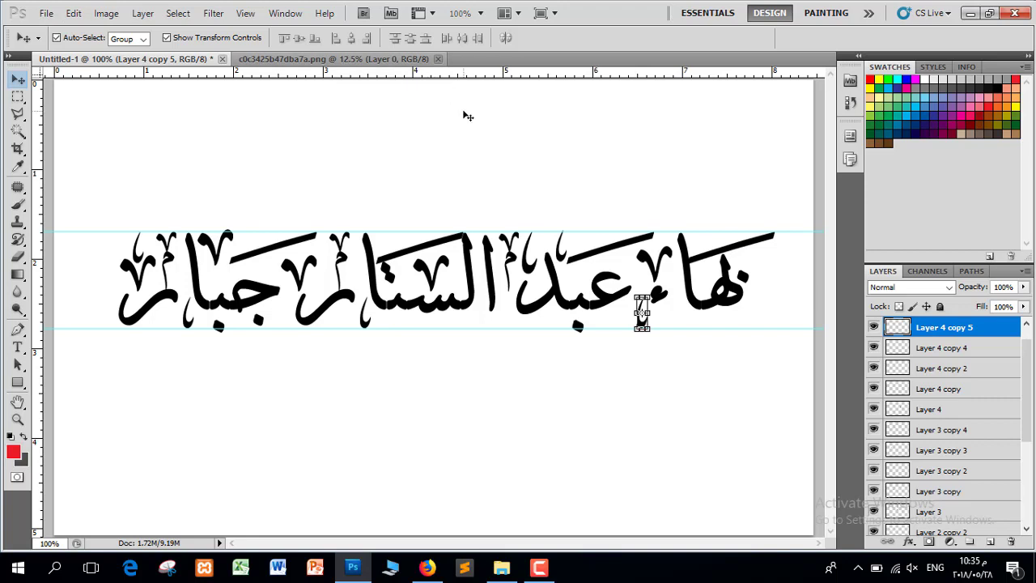
Zoom out to 66.7%, delete both horizontal guides, and select the Arabic name text layer
{"action": "left_click", "coordinate": [468, 115]}
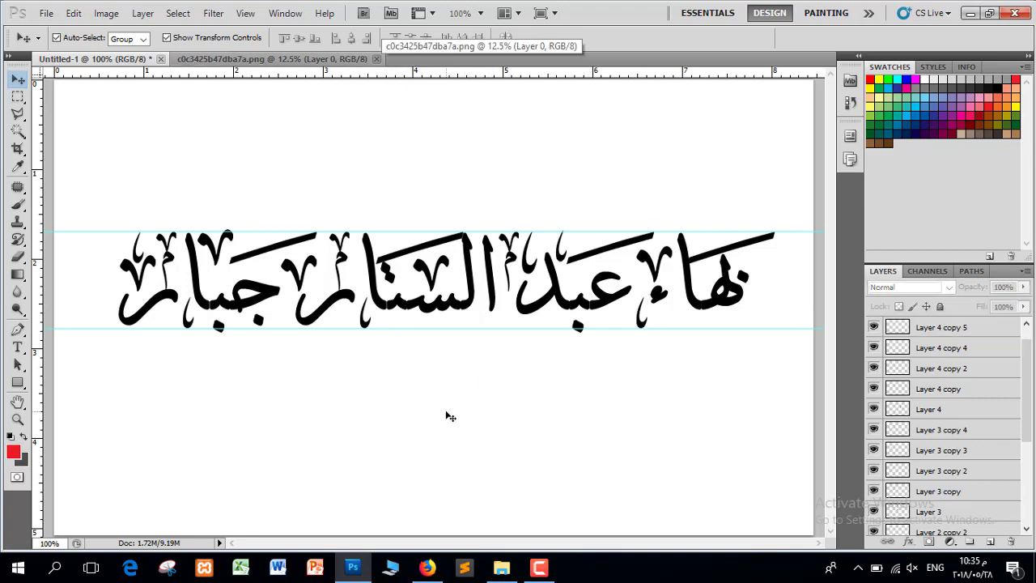
{"action": "key", "text": "ctrl+minus"}
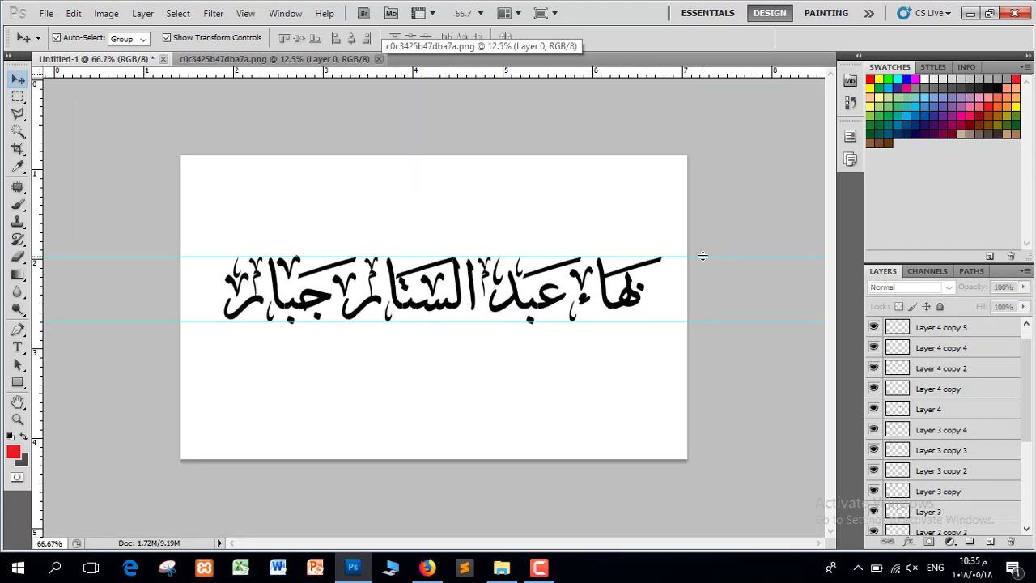
{"action": "left_click_drag", "start_coordinate": [703, 256], "coordinate": [674, 75]}
{"action": "left_click_drag", "start_coordinate": [717, 324], "coordinate": [719, 95]}
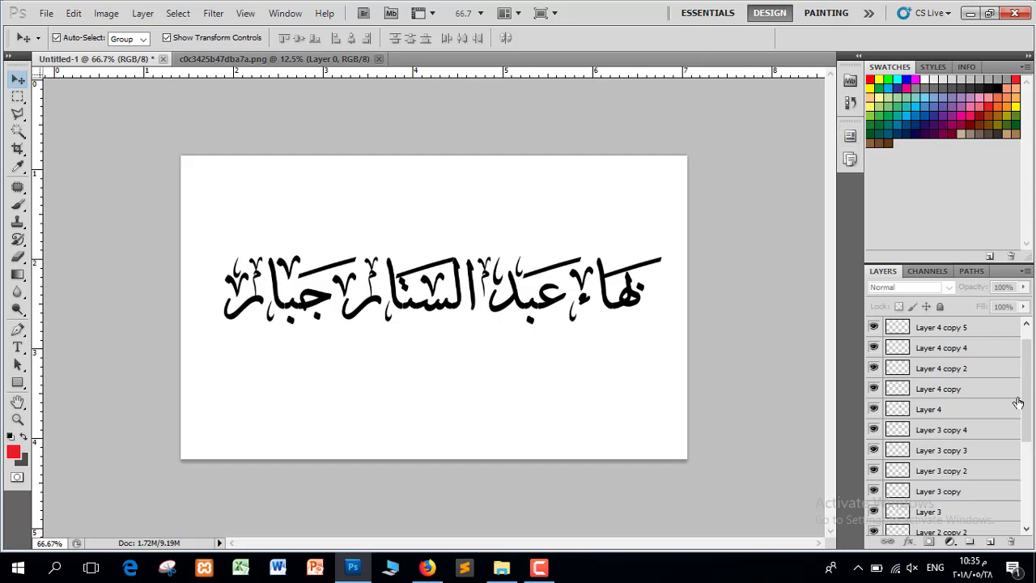
{"action": "left_click_drag", "start_coordinate": [1021, 404], "coordinate": [1022, 503]}
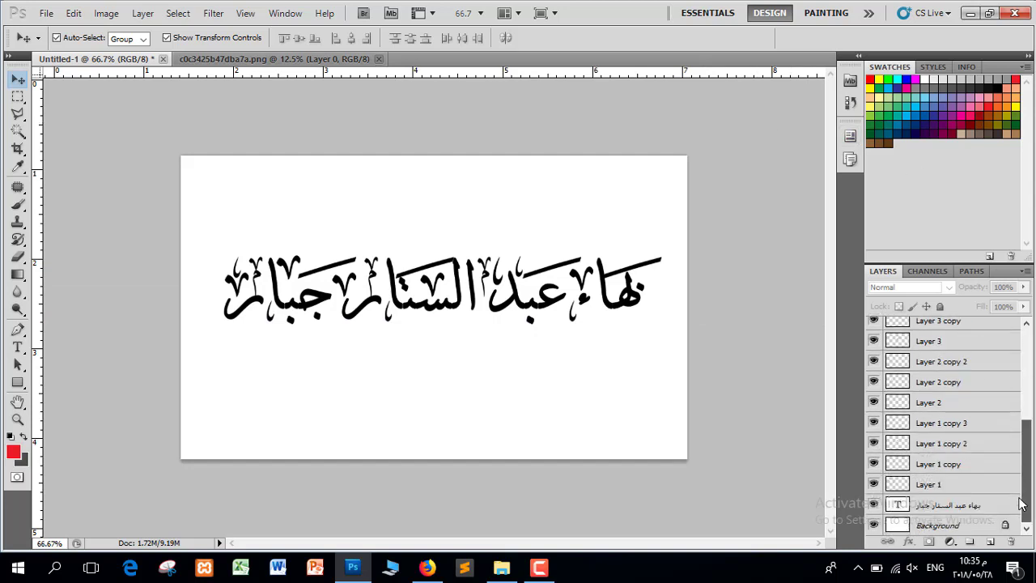
{"action": "left_click", "coordinate": [962, 504]}
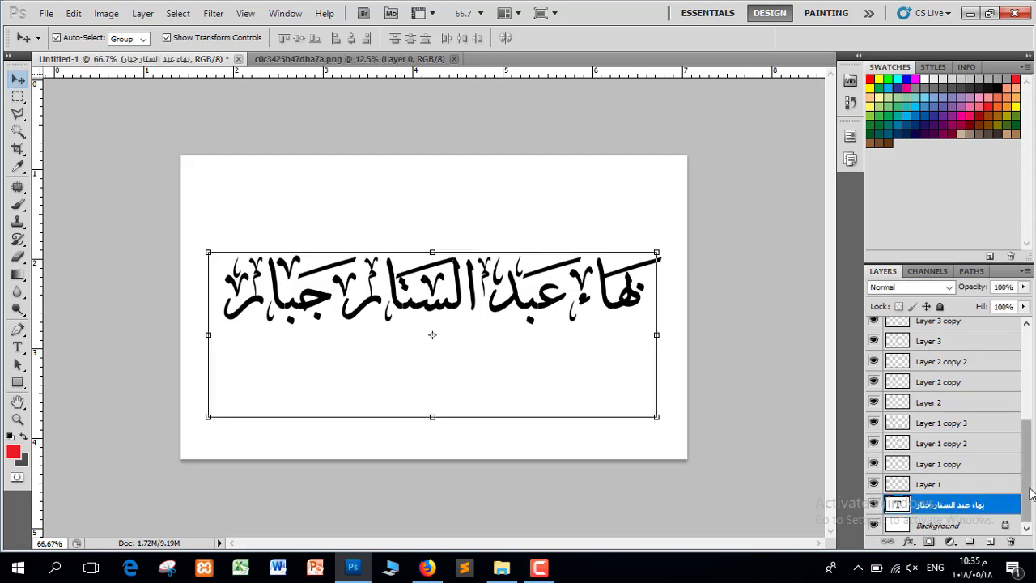
Merge the Arabic name and all ornament layers into Layer 4 copy 3, then select Background
{"action": "left_click_drag", "start_coordinate": [1027, 486], "coordinate": [1026, 354]}
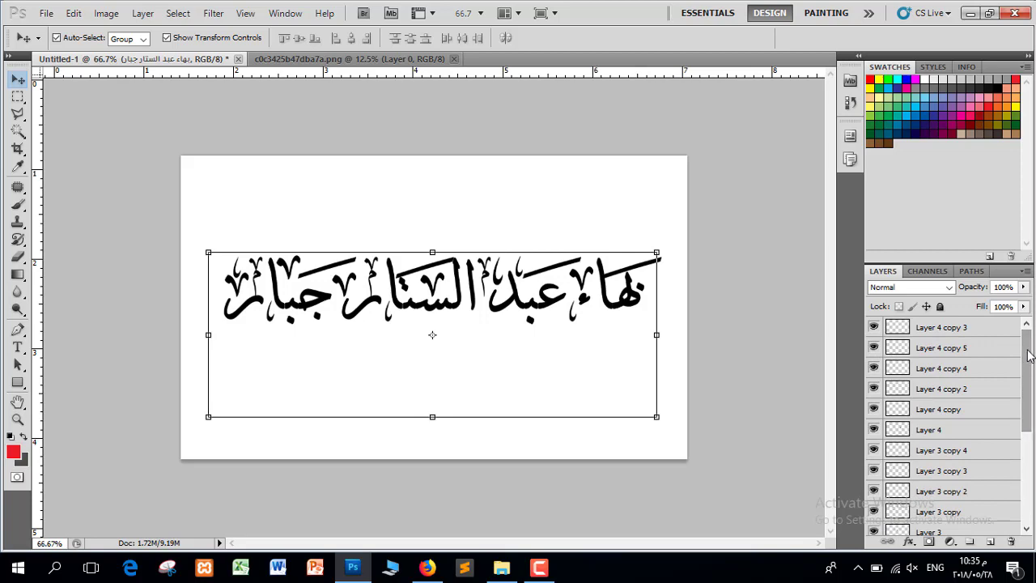
{"action": "left_click", "coordinate": [967, 327], "text": "shift"}
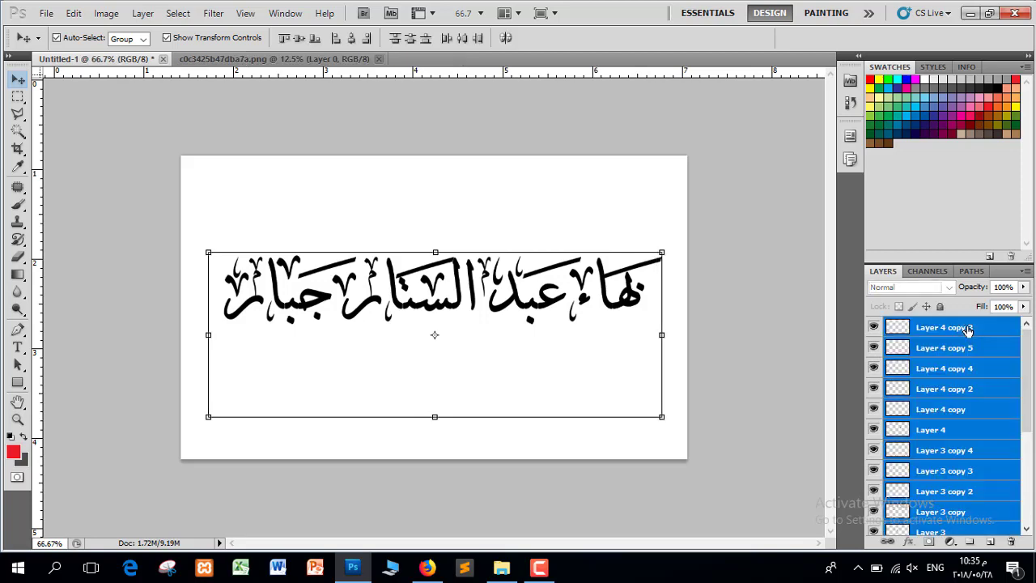
{"action": "right_click", "coordinate": [967, 332]}
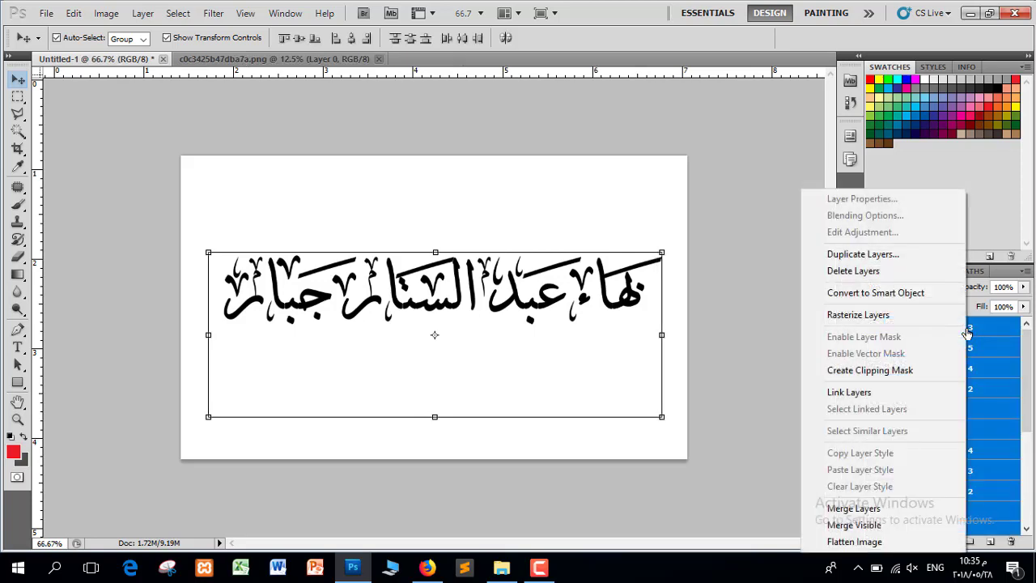
{"action": "left_click", "coordinate": [898, 508]}
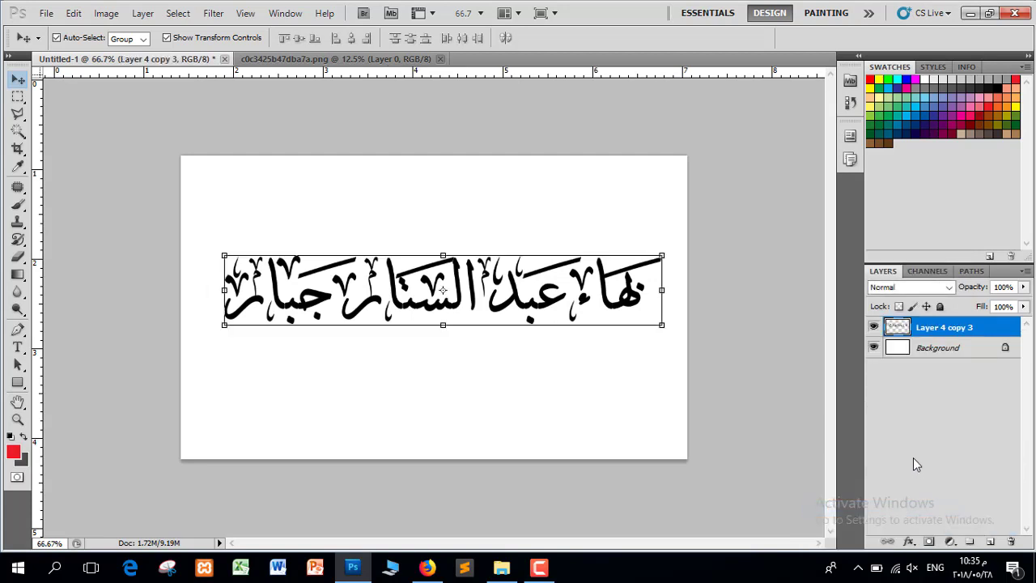
{"action": "left_click", "coordinate": [942, 350]}
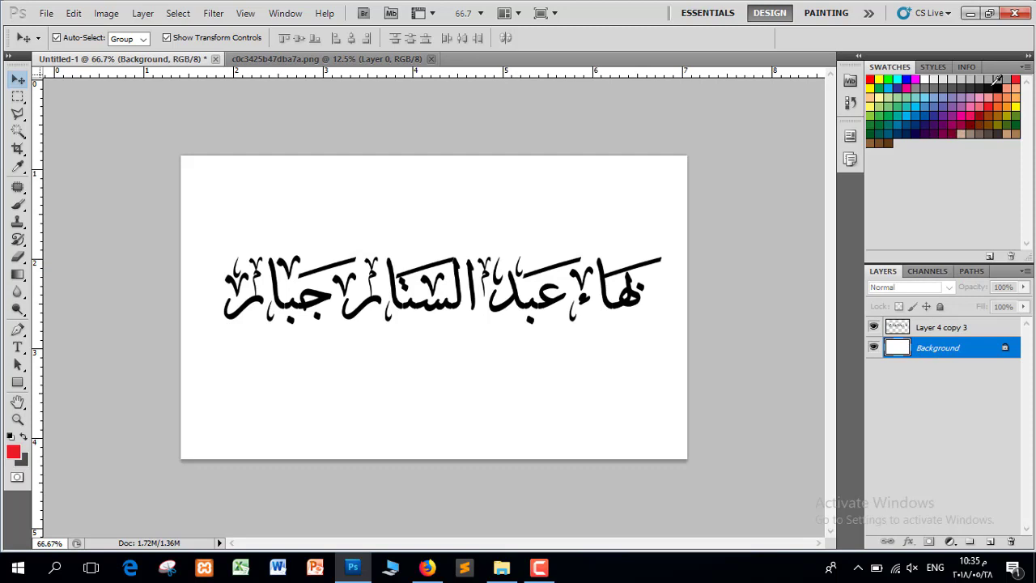
Fill the Background with black and lock transparent pixels on Layer 4 copy 3
{"action": "left_click", "coordinate": [989, 89]}
{"action": "key", "text": "alt+BackSpace"}
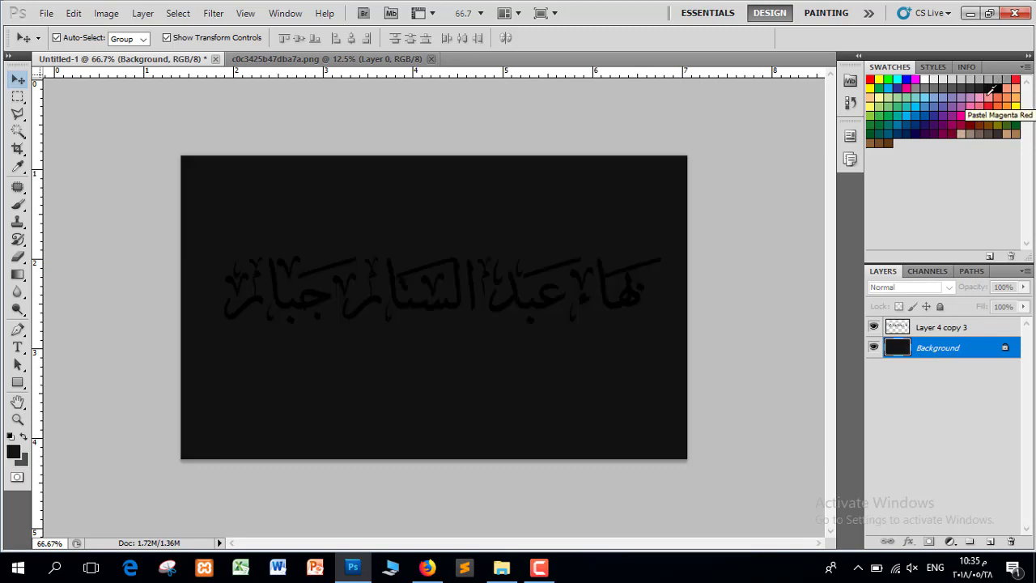
{"action": "left_click", "coordinate": [939, 327]}
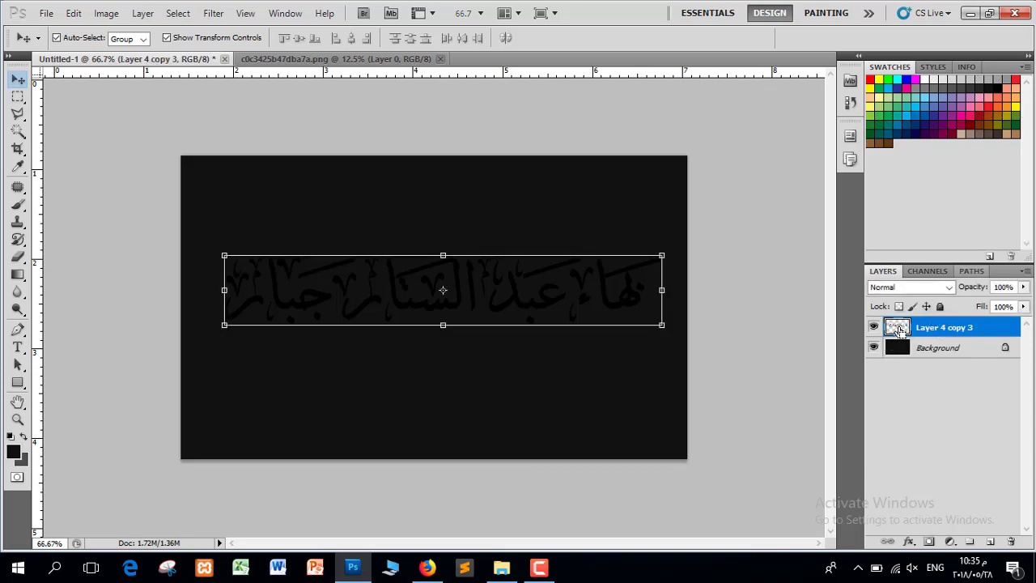
{"action": "left_click", "coordinate": [898, 307]}
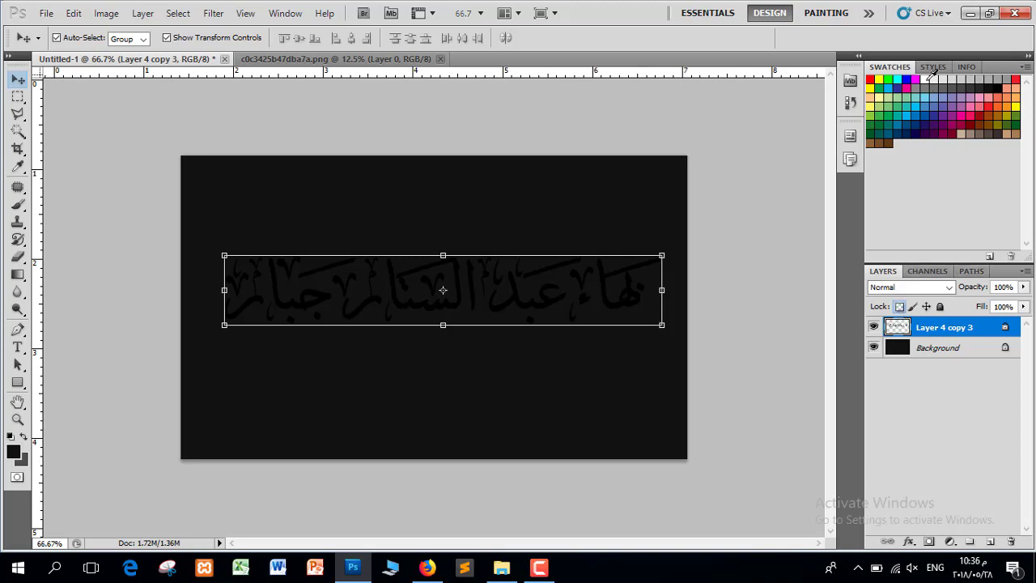
Paint the calligraphy white with a 125 px brush, then view c0c3425b47dba7a.png again
{"action": "left_click", "coordinate": [932, 79]}
{"action": "left_click", "coordinate": [18, 204]}
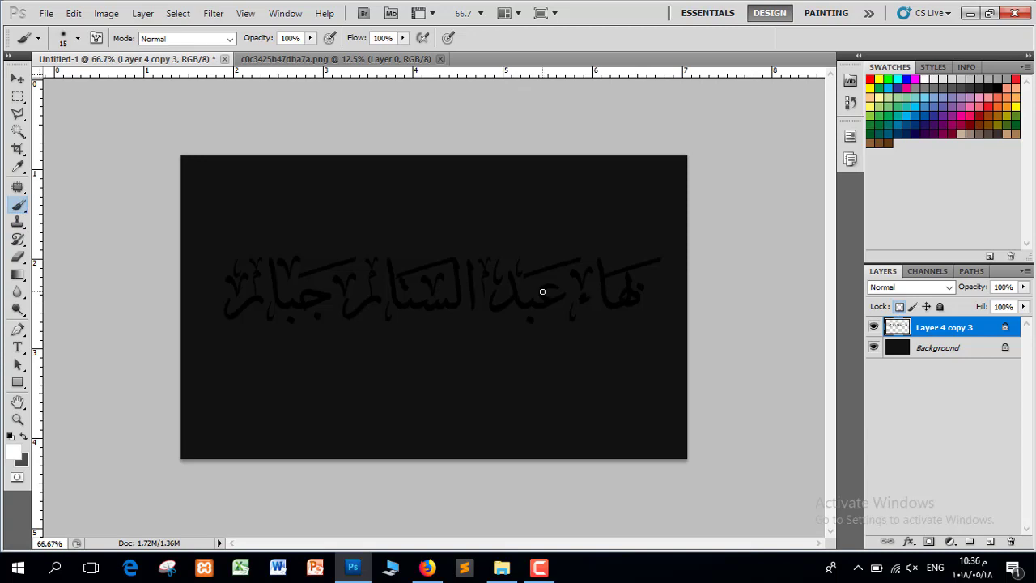
{"action": "key", "text": "bracketright"}
{"action": "key", "text": "bracketright"}
{"action": "key", "text": "bracketright"}
{"action": "key", "text": "bracketright"}
{"action": "key", "text": "bracketright"}
{"action": "key", "text": "bracketright"}
{"action": "key", "text": "bracketright"}
{"action": "key", "text": "bracketright"}
{"action": "key", "text": "bracketright"}
{"action": "mouse_move", "coordinate": [654, 271]}
{"action": "left_mouse_down"}
{"action": "mouse_move", "coordinate": [385, 285]}
{"action": "mouse_move", "coordinate": [701, 270]}
{"action": "mouse_move", "coordinate": [400, 268]}
{"action": "mouse_move", "coordinate": [650, 319]}
{"action": "left_mouse_up"}
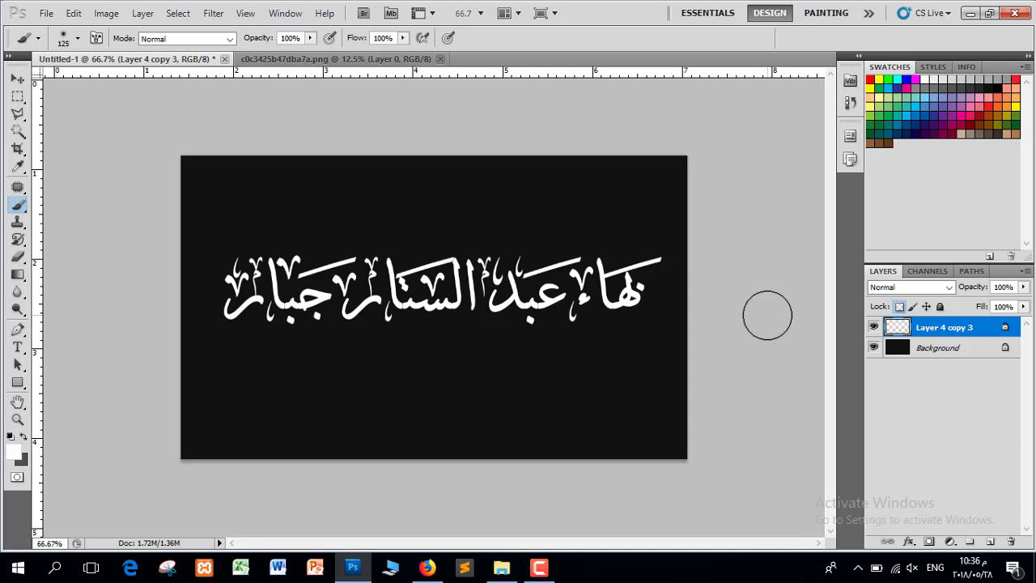
{"action": "key", "text": "ctrl+minus"}
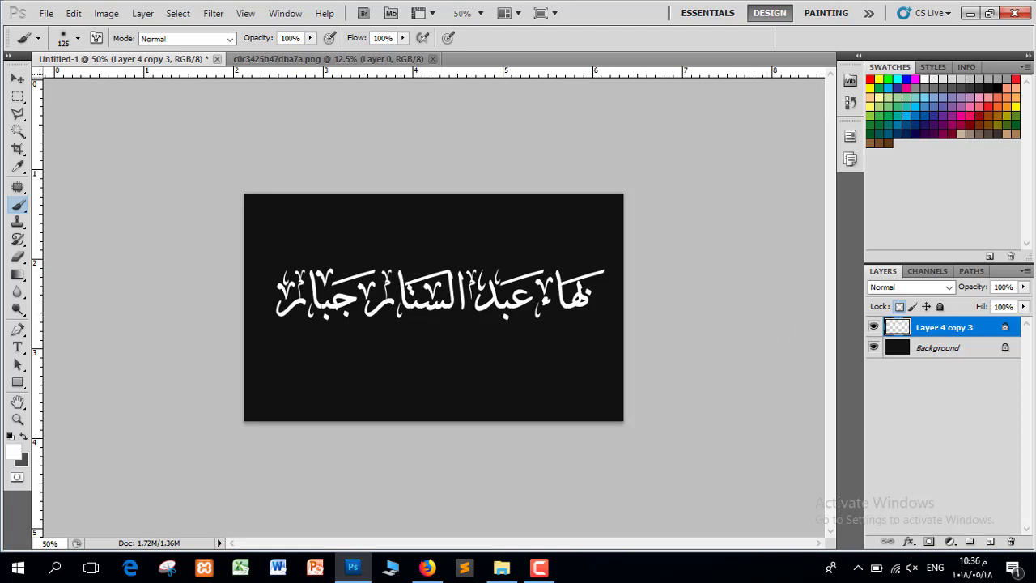
{"action": "left_click", "coordinate": [387, 62]}
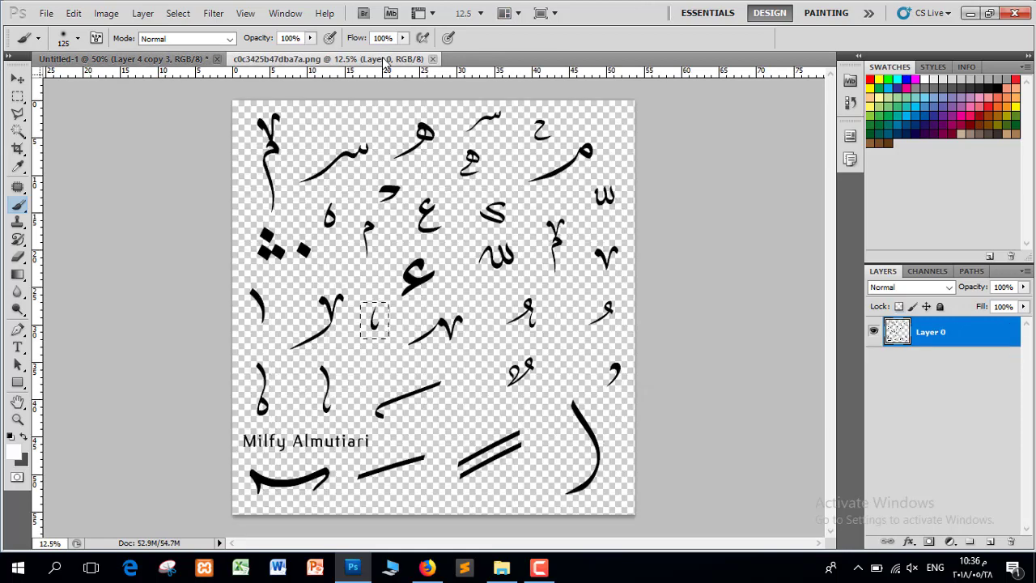